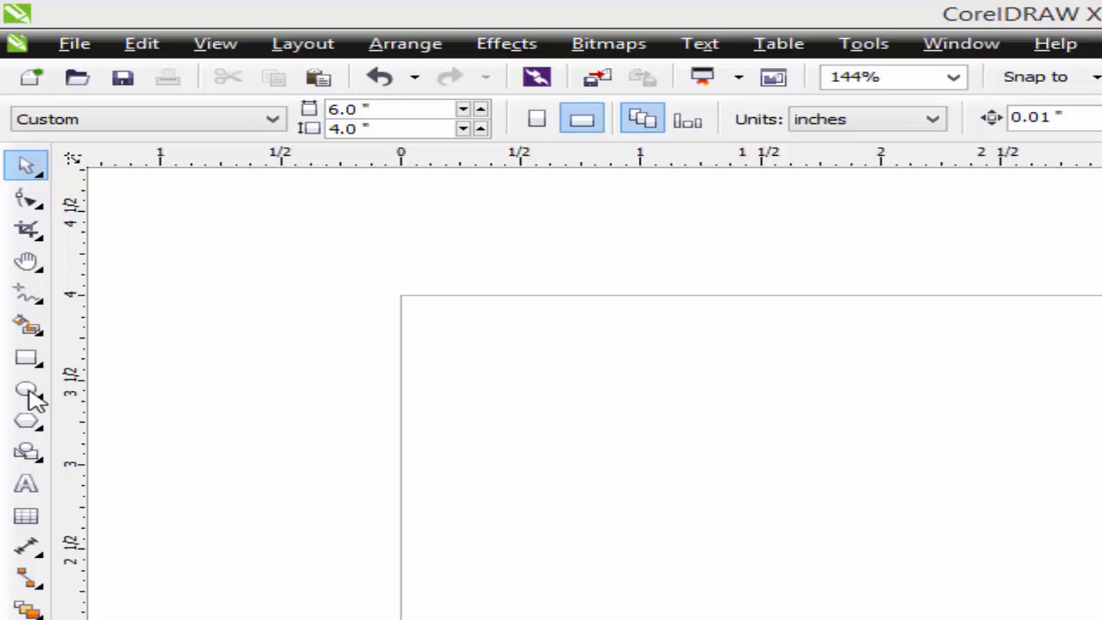
- Draw a circle about 1.227 inches in diameter near the page's upper-left corner and fill it with C100 M100 Y100 K100 black
left_click(26, 391)
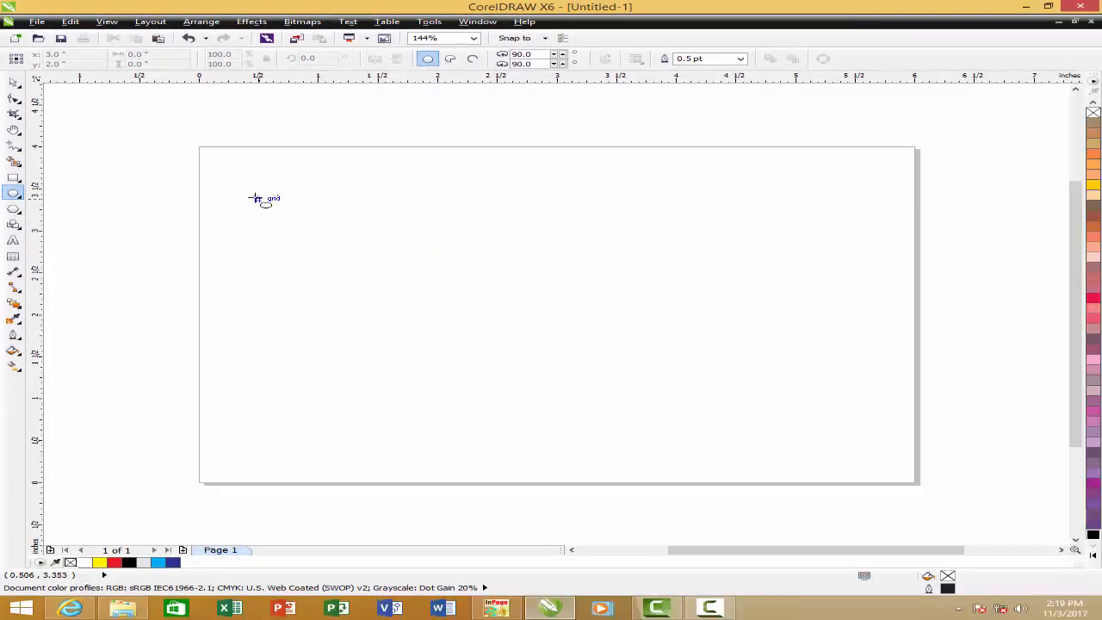
left_click_drag(255, 194, 401, 298)
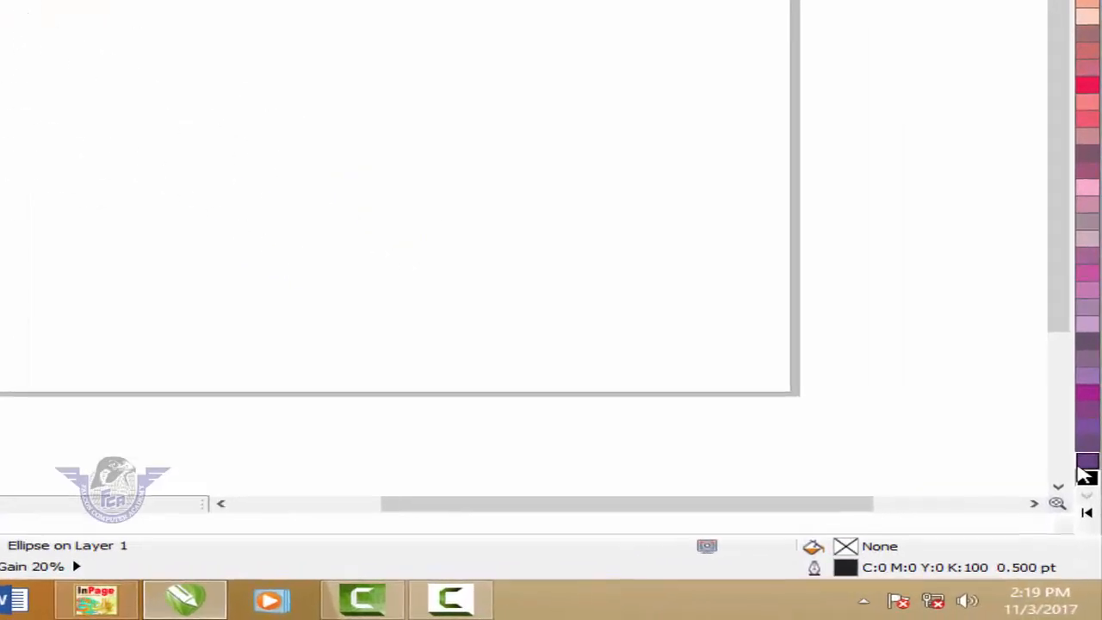
left_click(1086, 465)
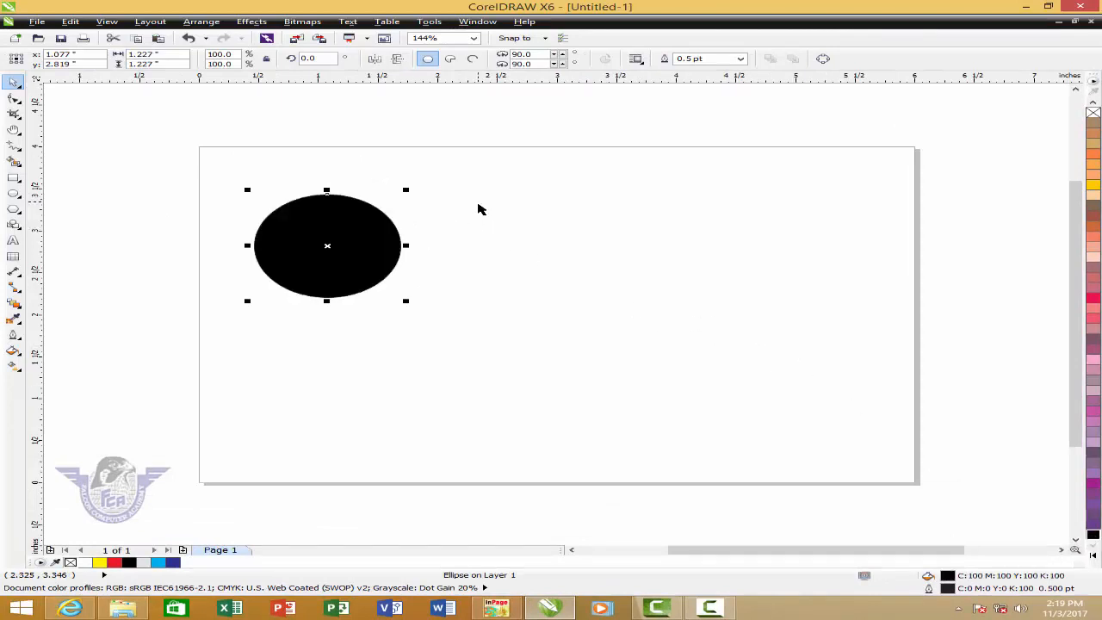
- Create a smaller concentric copy of the black circle, scaled to about 90.1% (about 1.105 inches)
key("shift+F2")
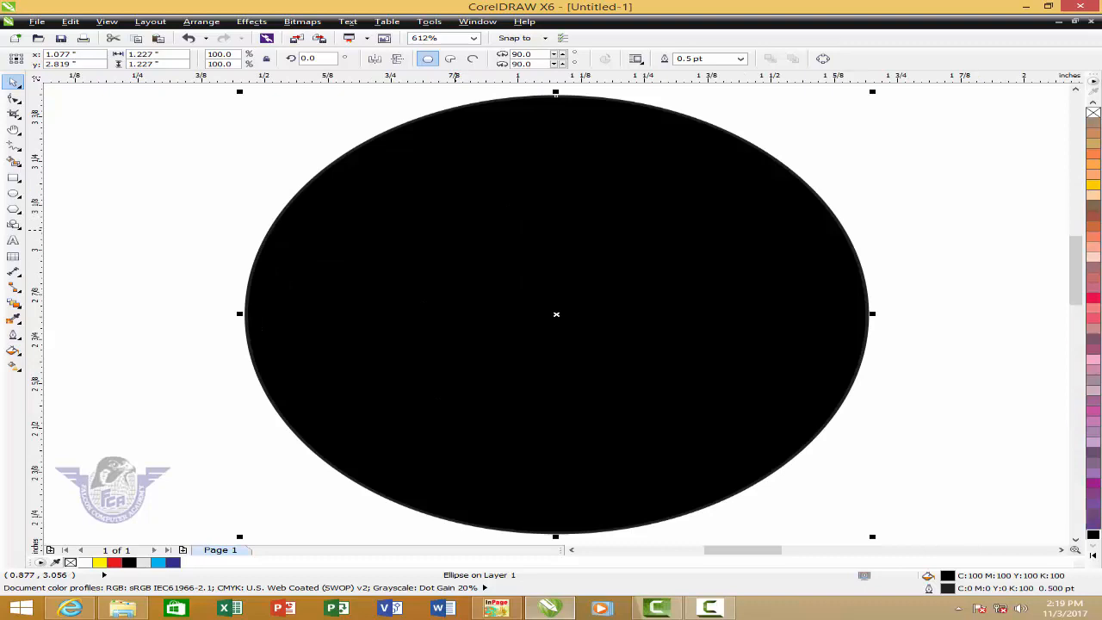
scroll(457, 230, "down", 2)
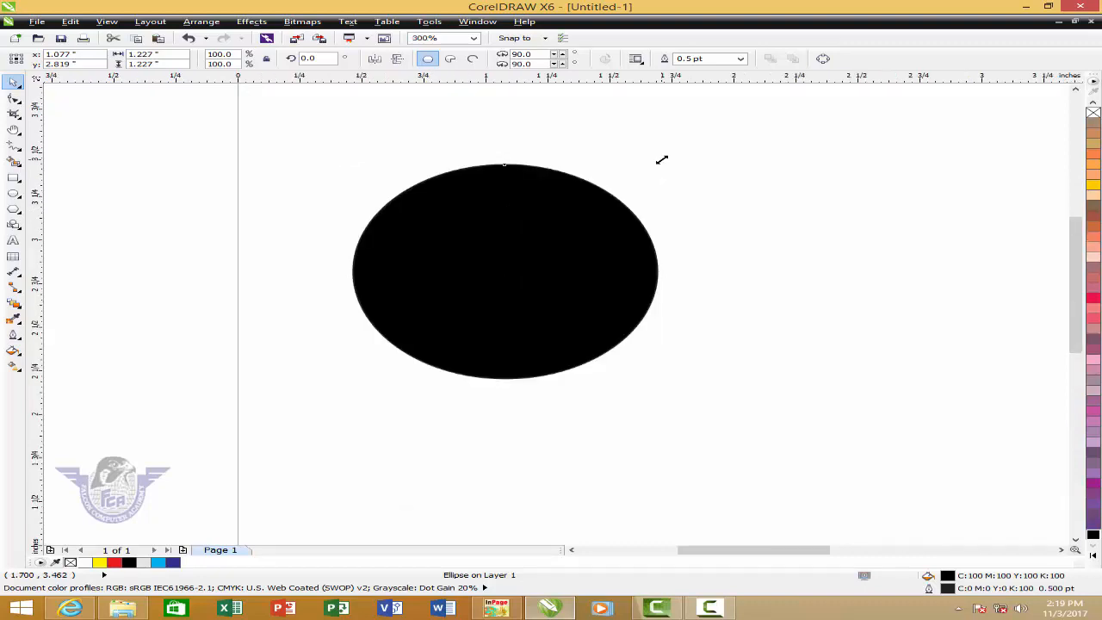
left_click_drag(661, 161, 649, 174)
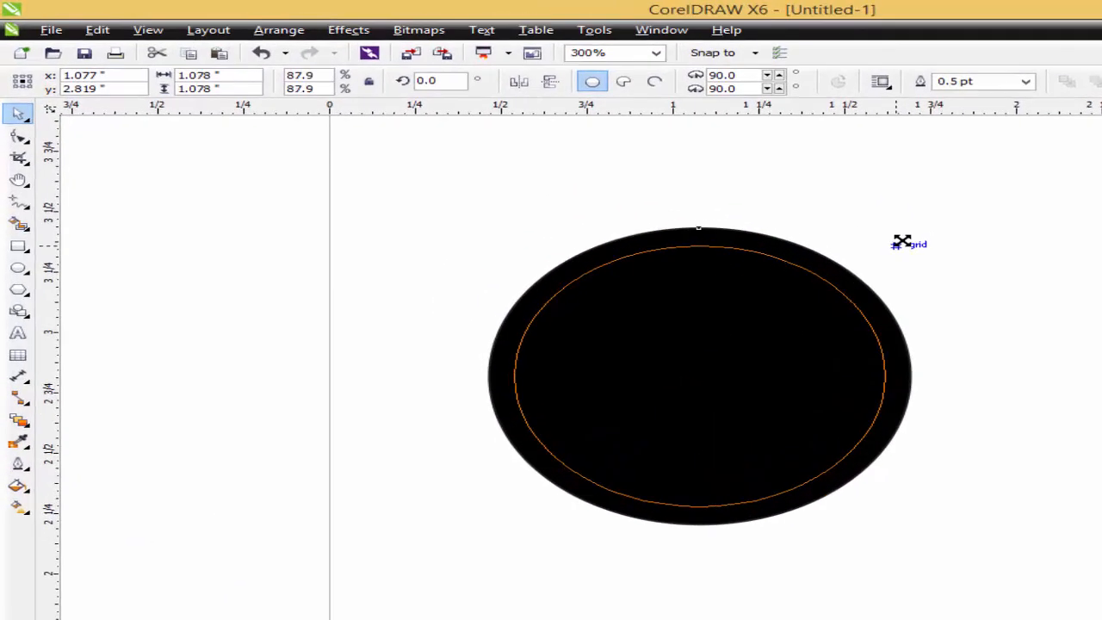
left_click_drag(901, 242, 917, 242)
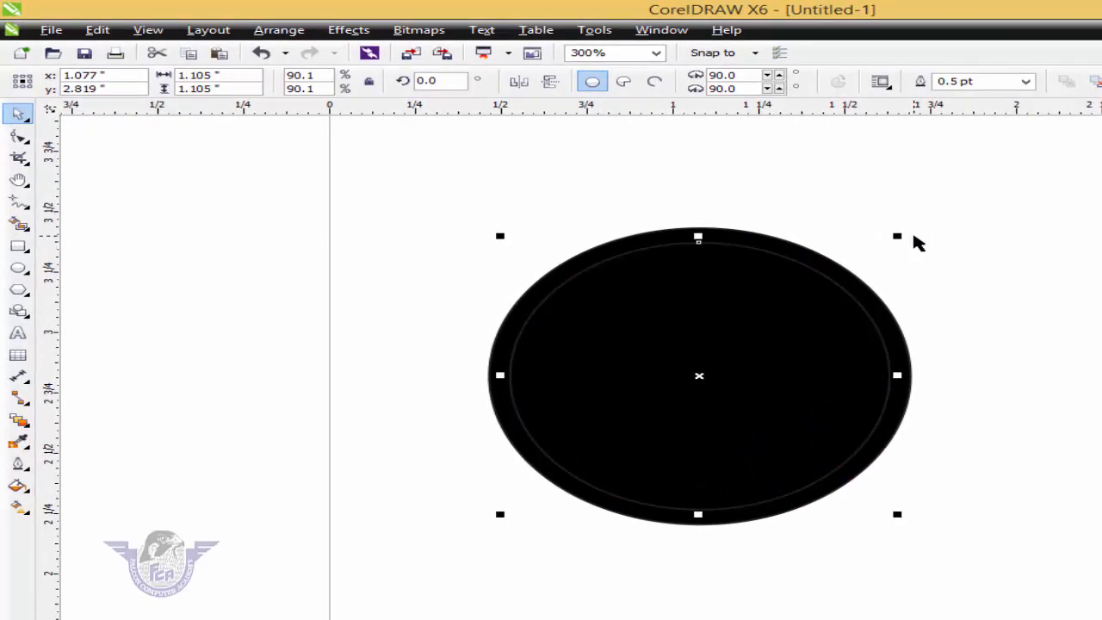
- Start a fountain fill for the inner circle with the Conical type and a Custom color blend
key("F11")
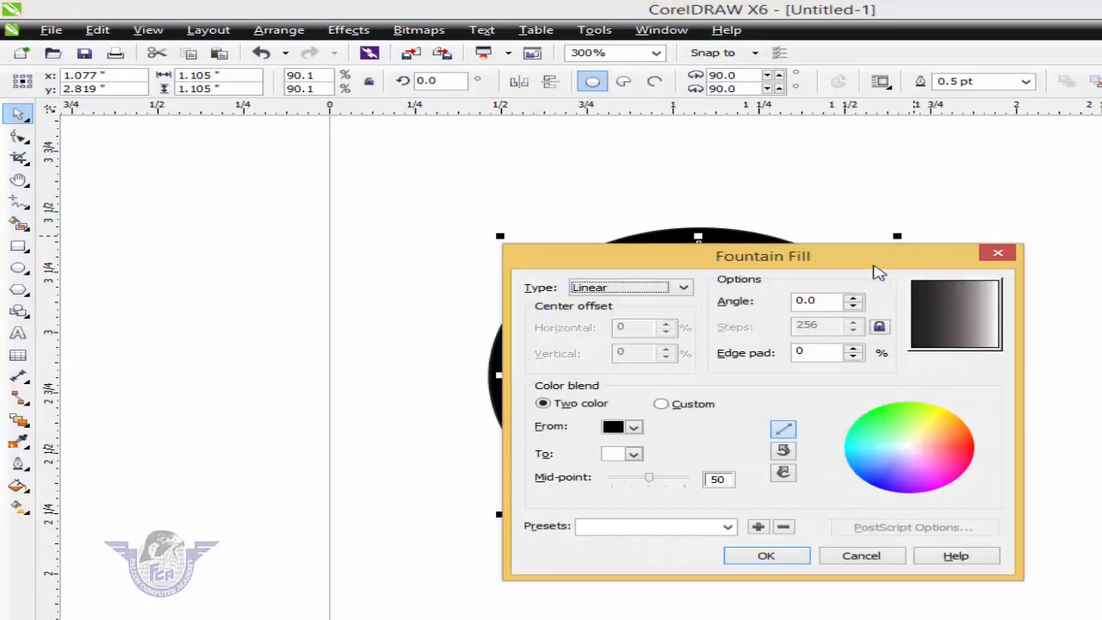
left_click(631, 296)
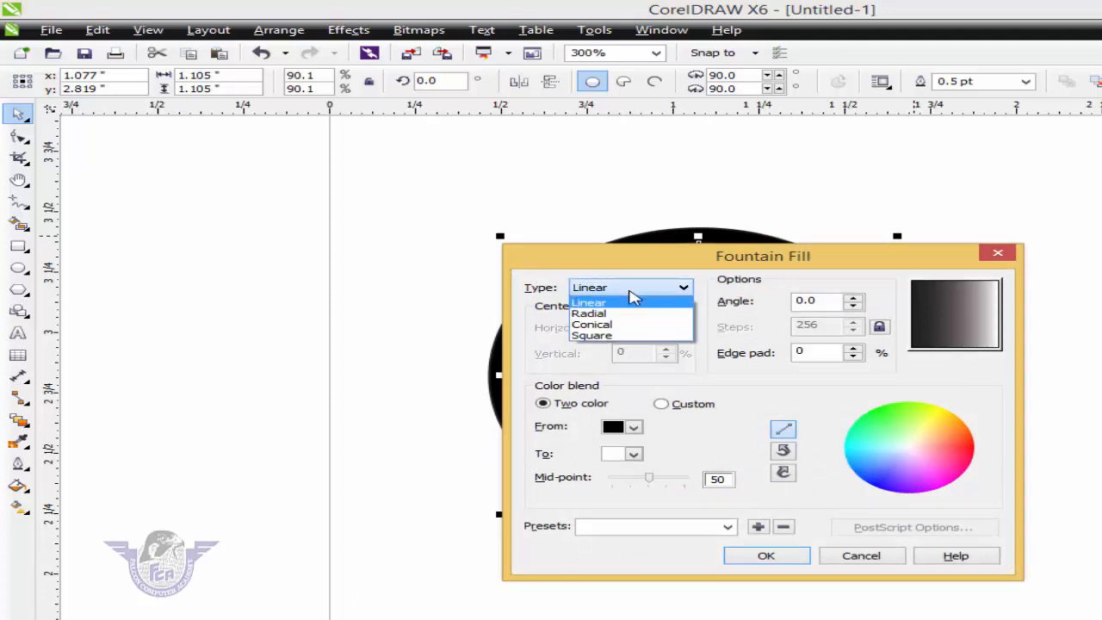
left_click(615, 326)
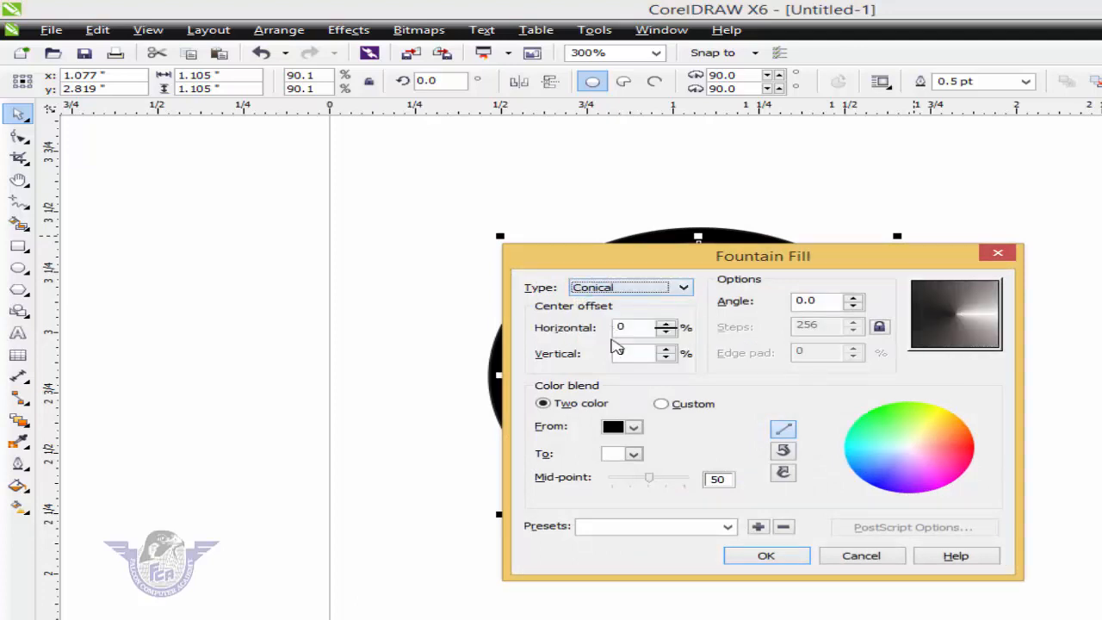
left_click(693, 411)
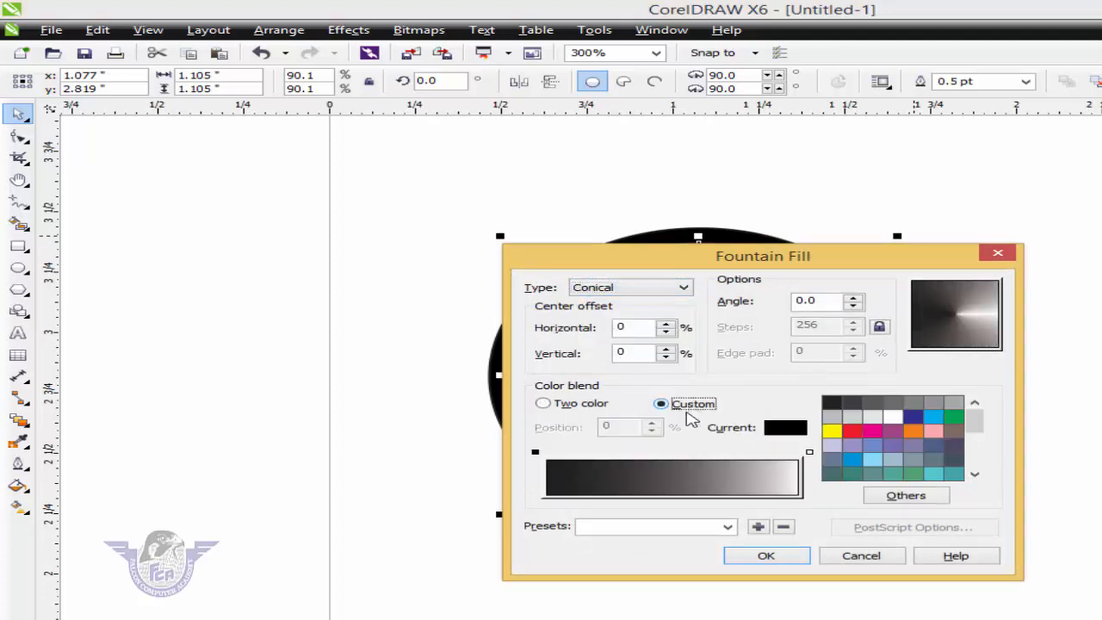
- Set the blend's start color to dark blue and add a cyan color stop at 20%
left_click(533, 454)
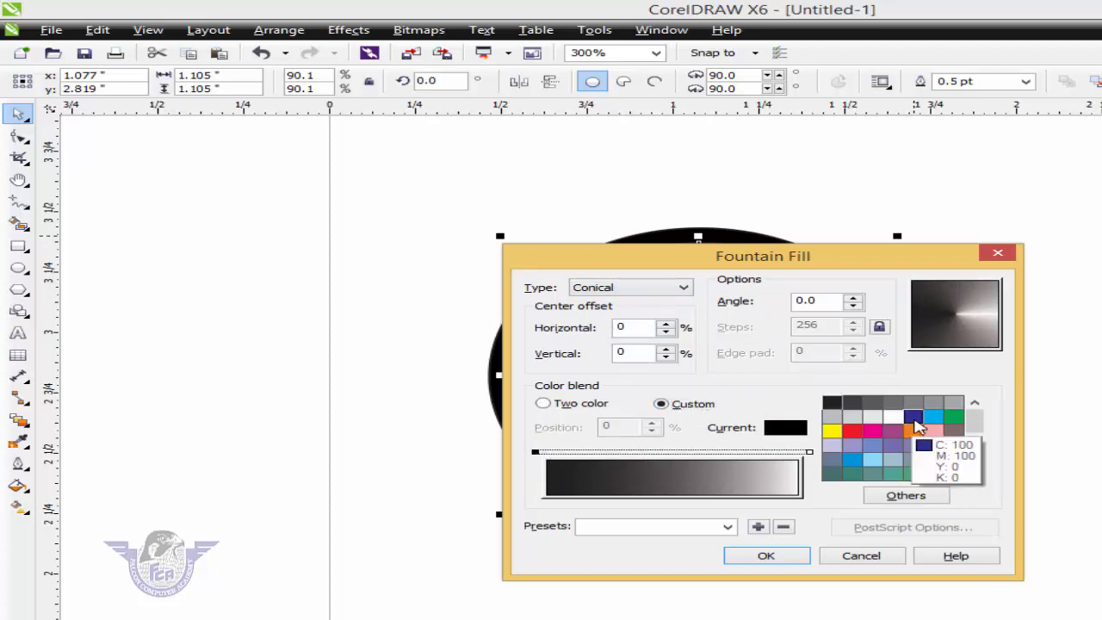
left_click(915, 418)
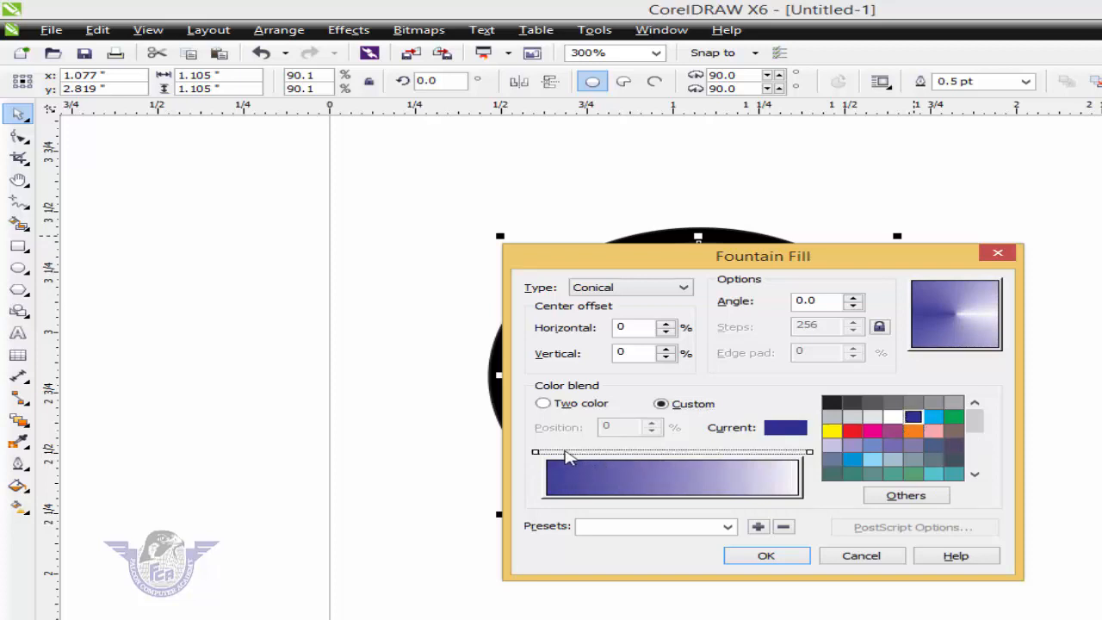
double_click(567, 452)
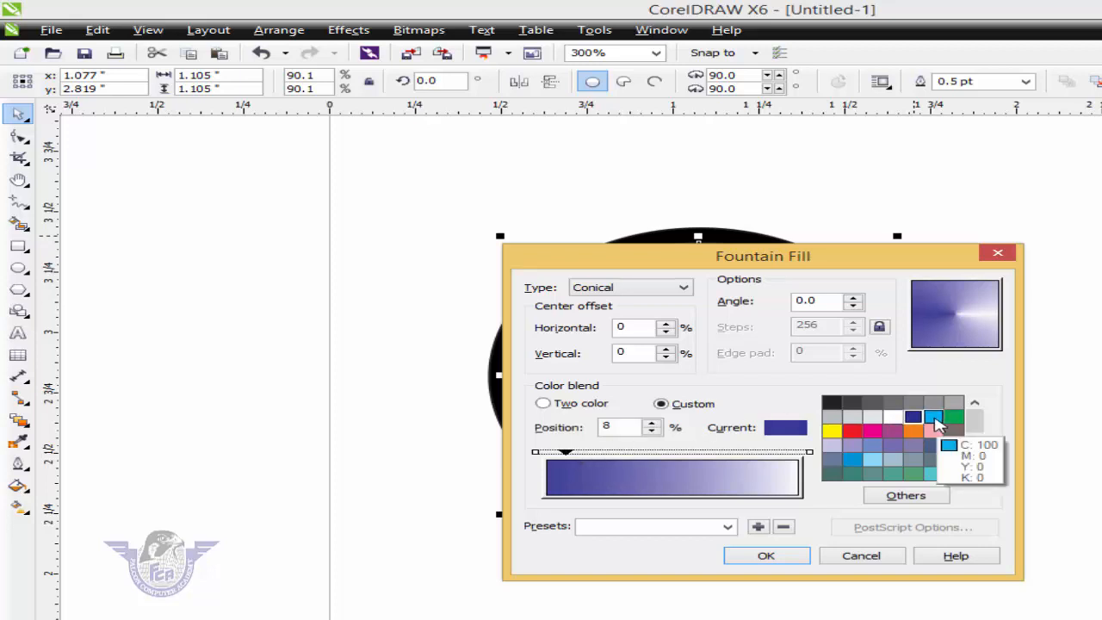
left_click(934, 418)
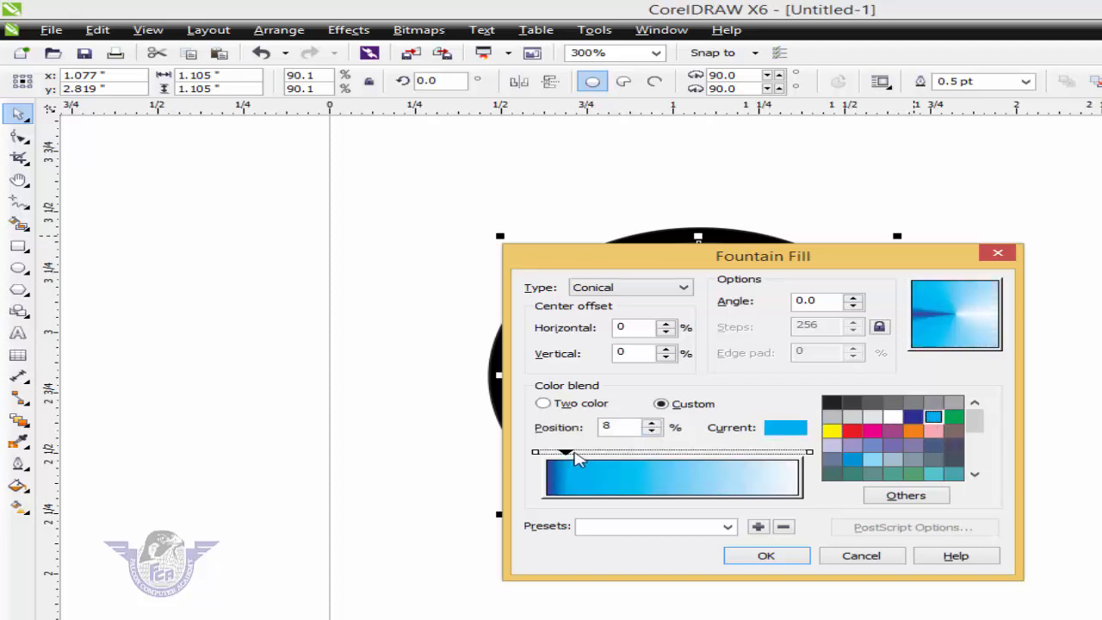
left_click_drag(574, 455, 607, 456)
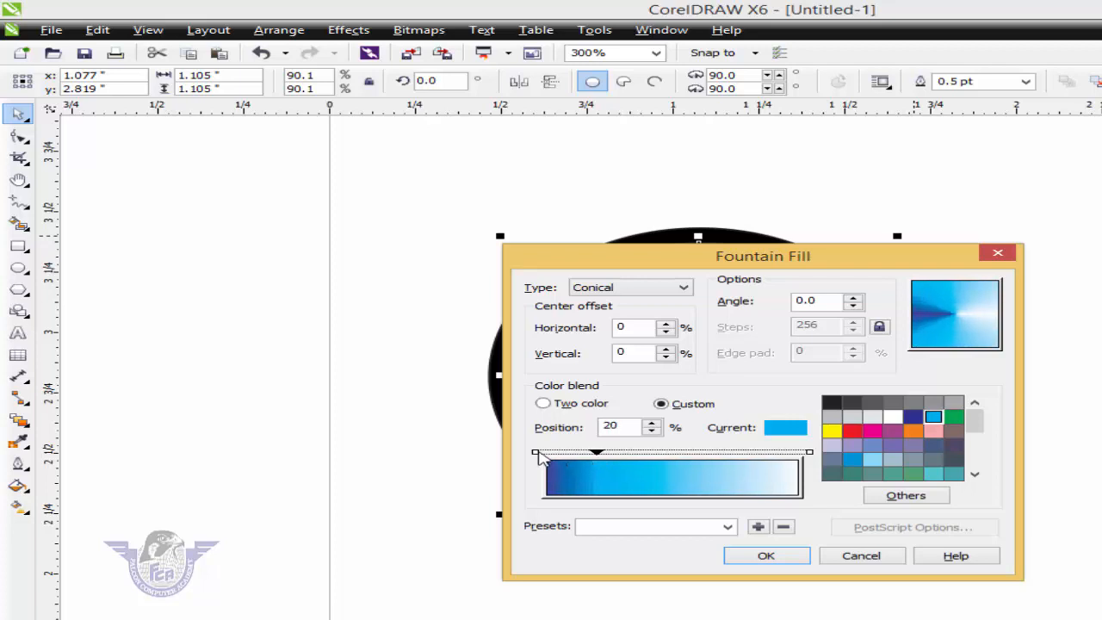
- Swap the colors by making the blend's start cyan and the added stop dark blue, and move that stop to 10%
left_click(536, 452)
left_click(934, 418)
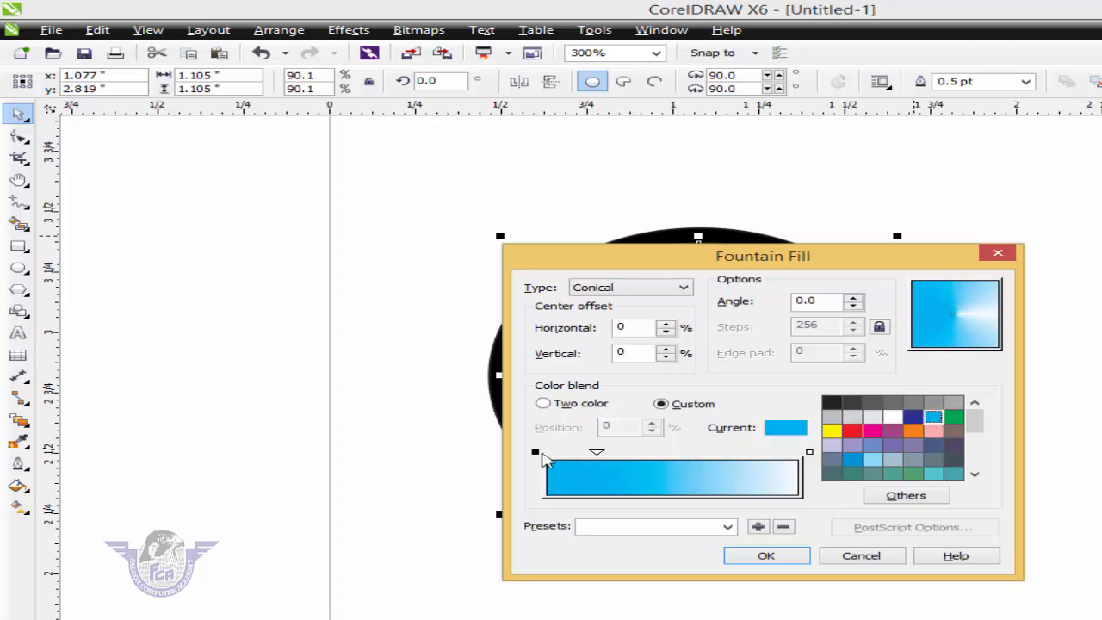
left_click(597, 453)
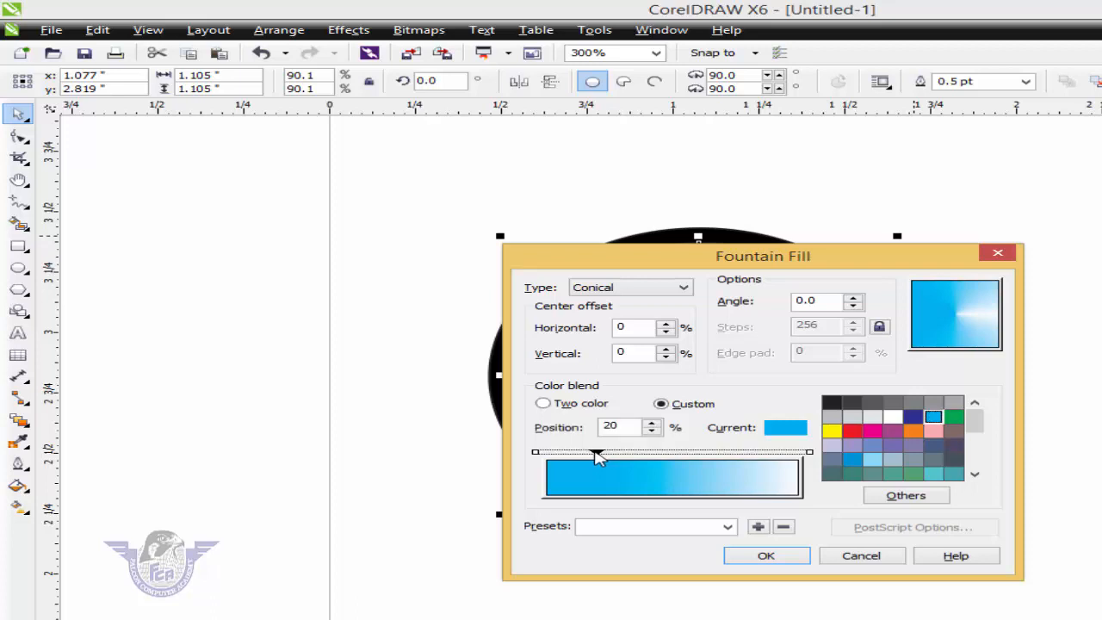
left_click(913, 418)
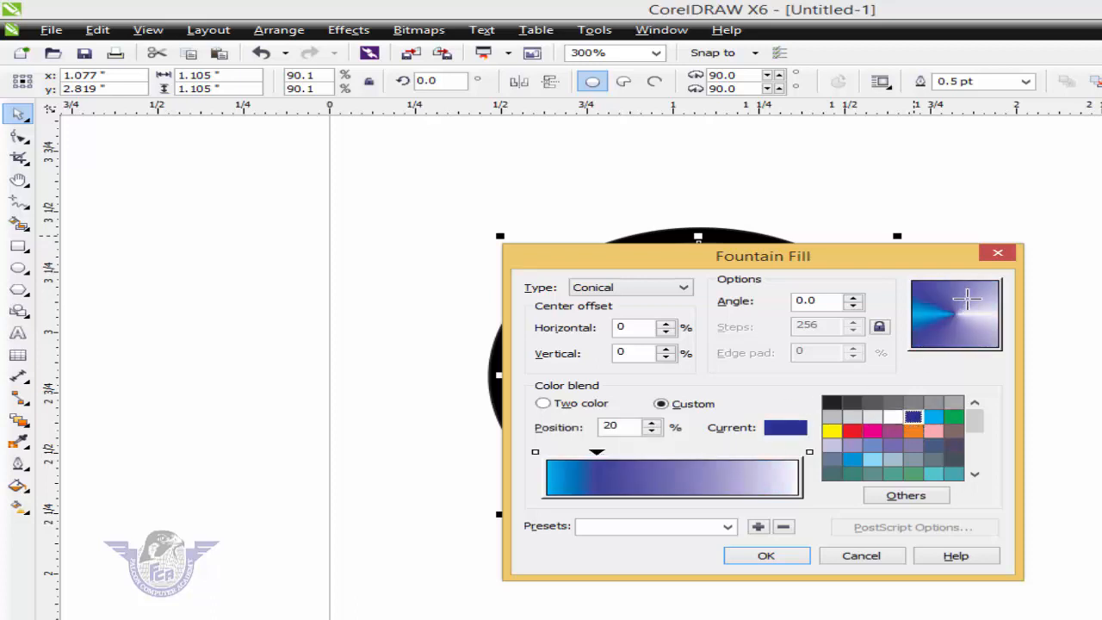
left_click_drag(600, 459, 571, 456)
- Add a cyan color stop at 27% and a dark blue color stop at 46% to the blend
left_click(616, 459)
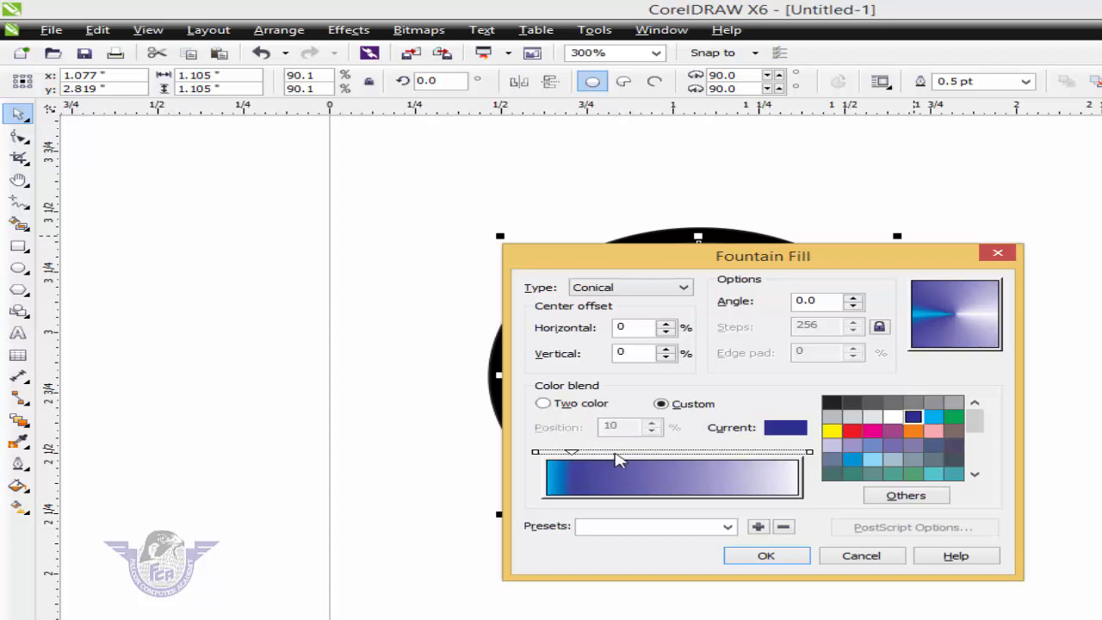
double_click(614, 453)
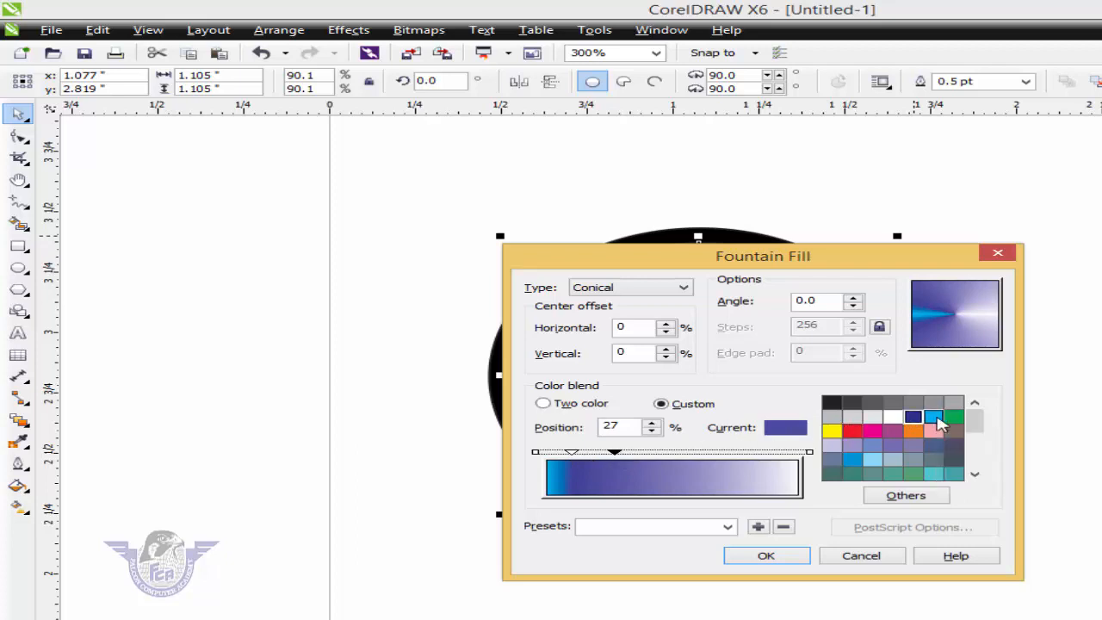
left_click(935, 418)
left_click(664, 457)
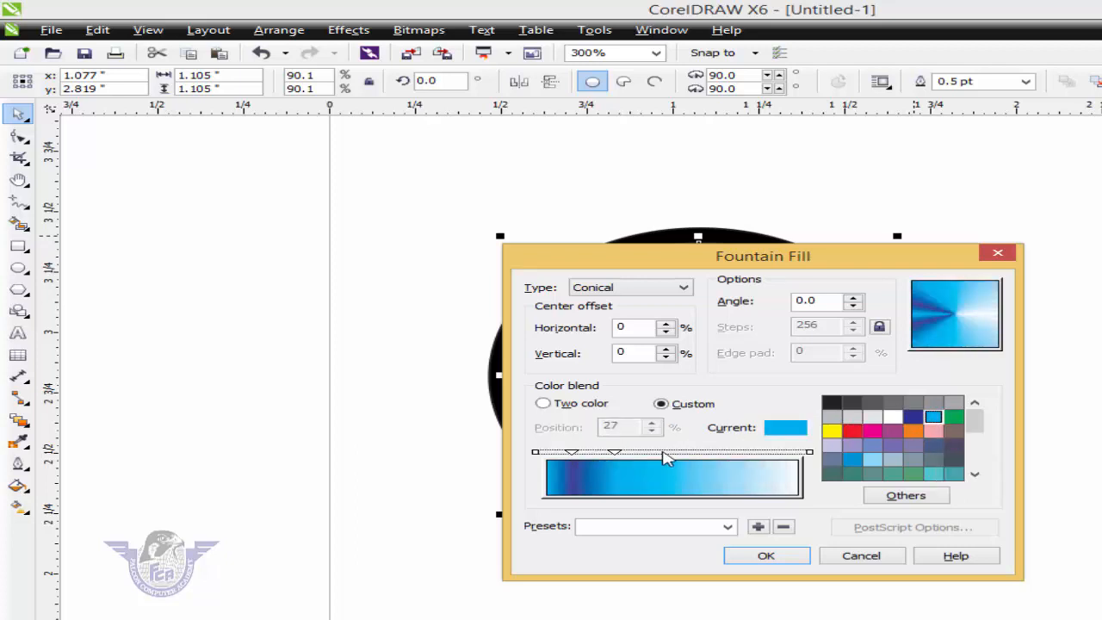
double_click(662, 453)
left_click(913, 416)
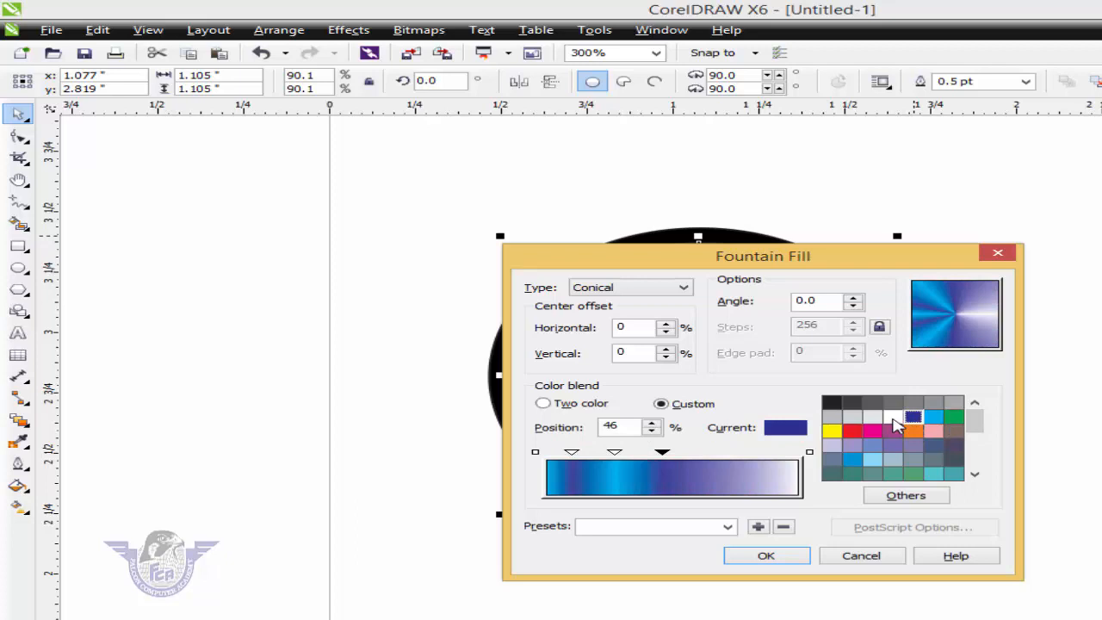
- Add a cyan stop at 61%, a dark blue stop at 78% and a cyan stop at 92% to the blend
double_click(699, 453)
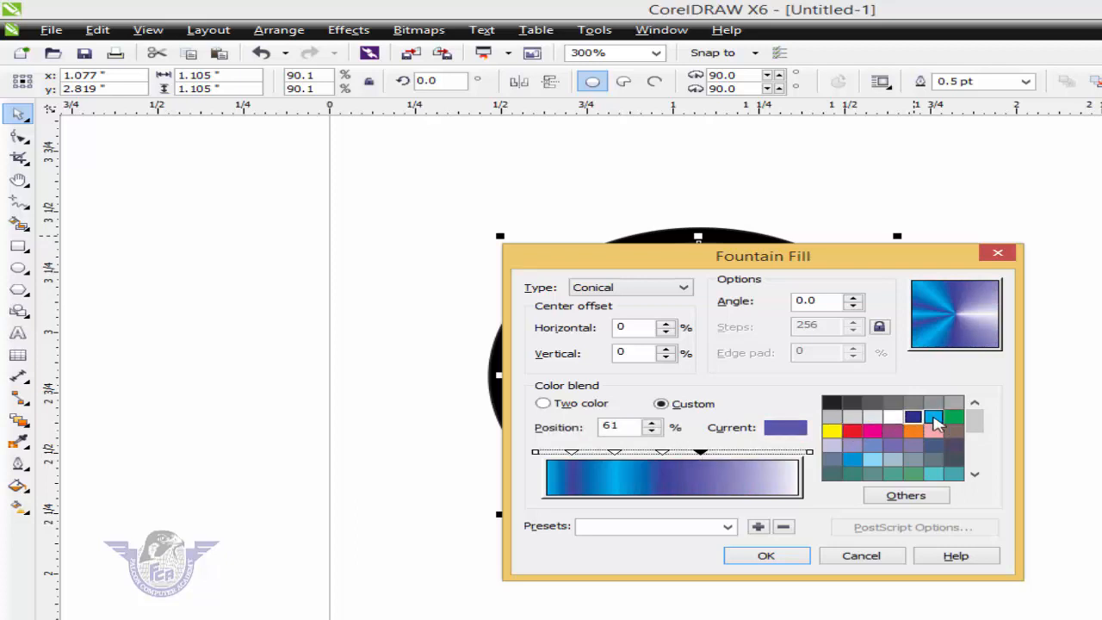
left_click(934, 418)
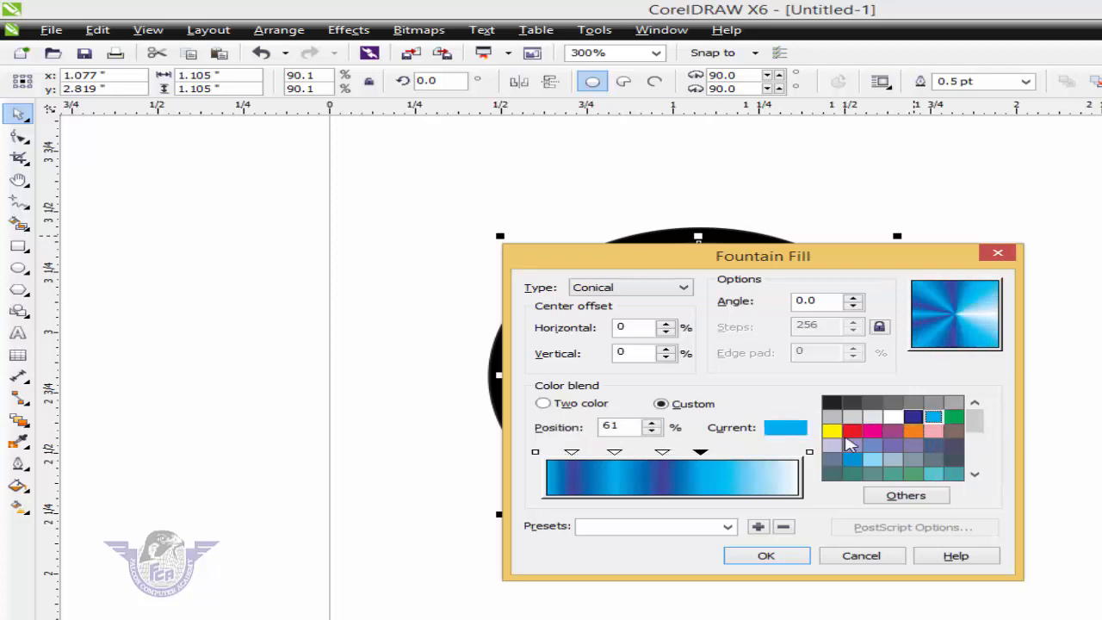
double_click(741, 454)
left_click(912, 416)
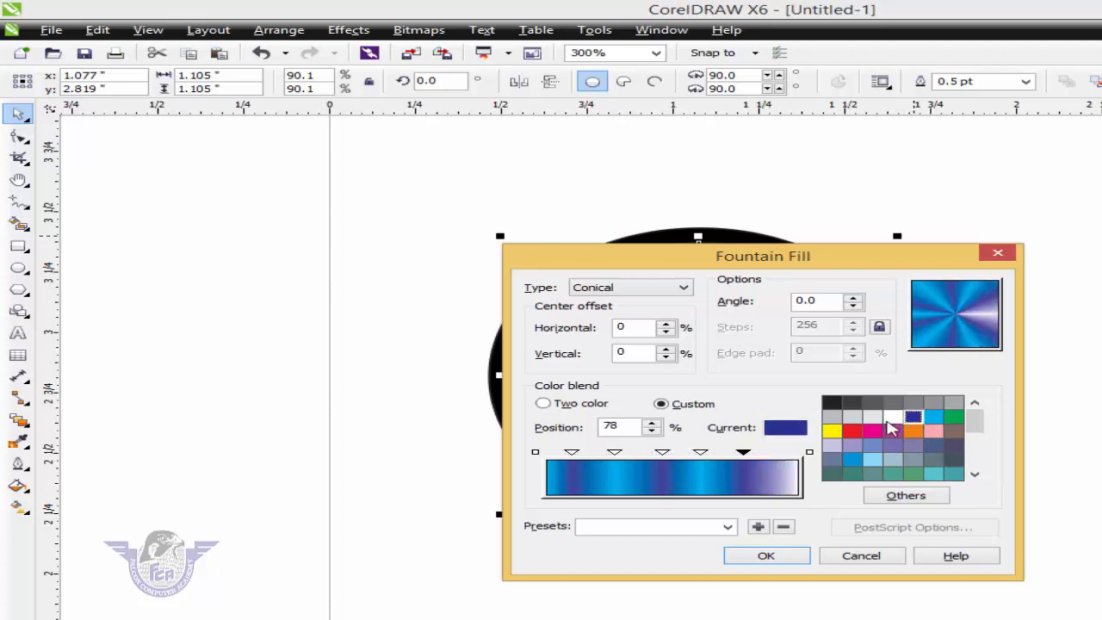
double_click(779, 453)
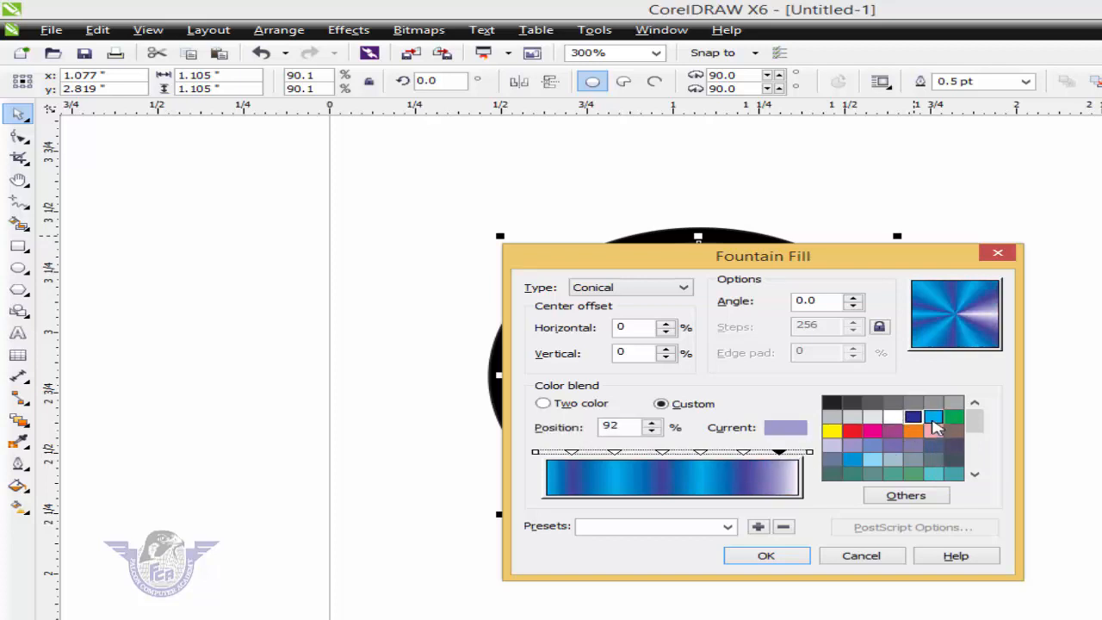
left_click(934, 420)
- Set the blend's end color to dark blue, shift the last cyan stop slightly toward the start, and apply the conical fill
left_click(809, 452)
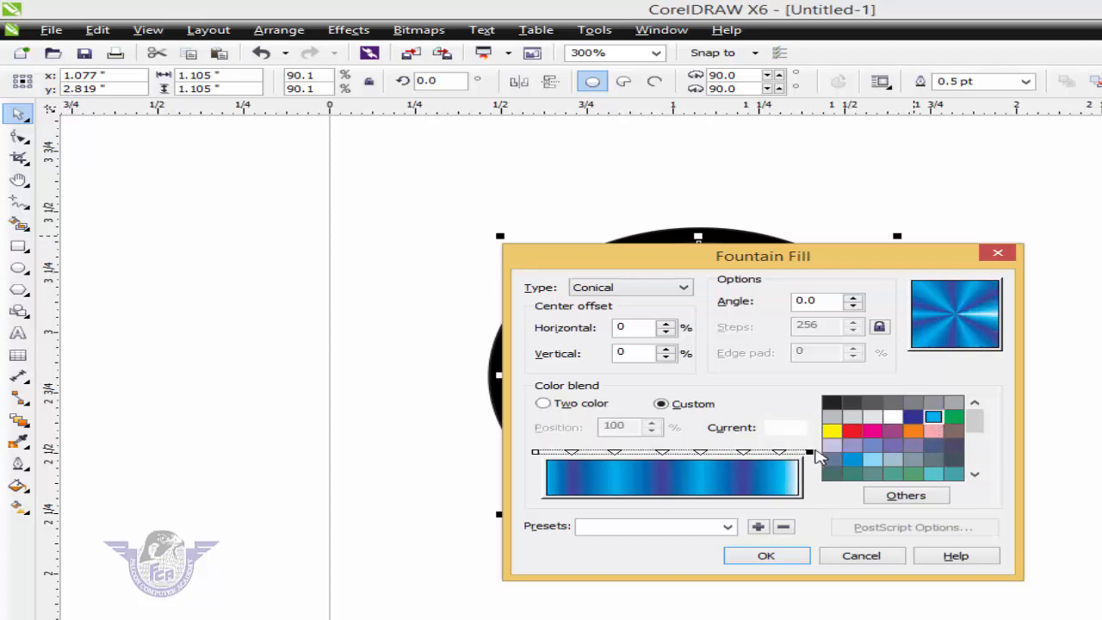
left_click(913, 418)
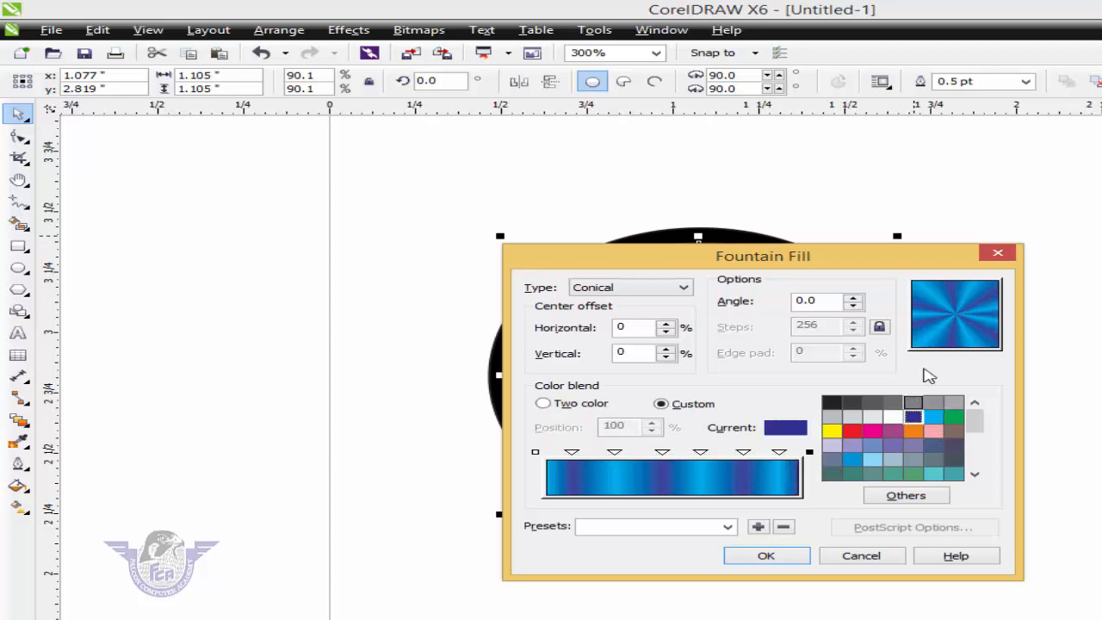
left_click(779, 453)
mouse_move(779, 454)
left_mouse_down()
mouse_move(718, 458)
mouse_move(771, 460)
left_mouse_up()
left_click(765, 555)
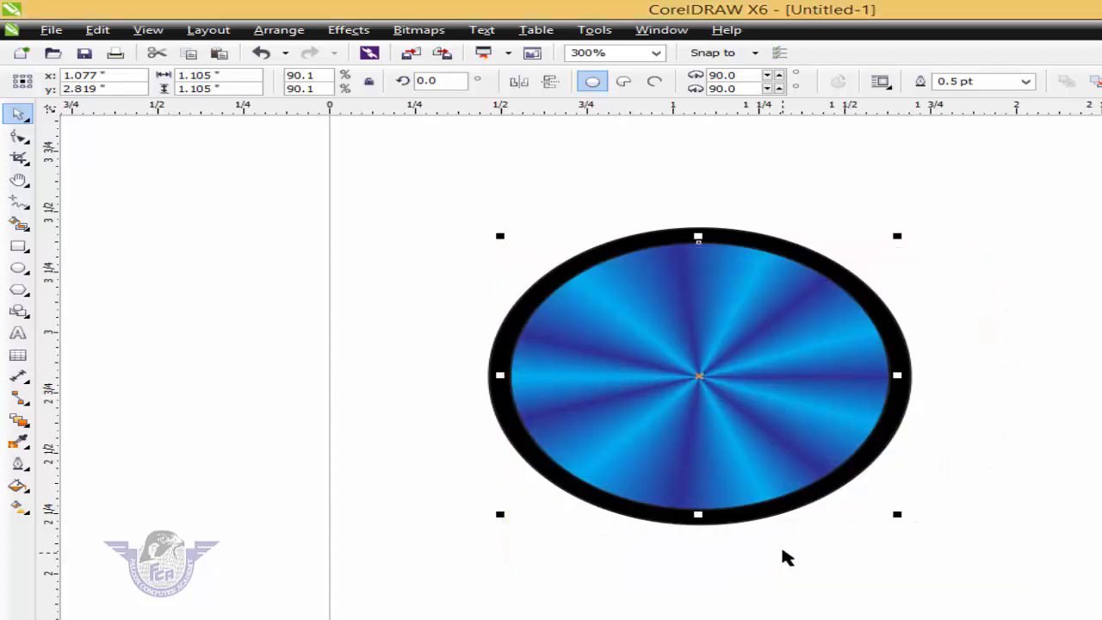
left_click(899, 525)
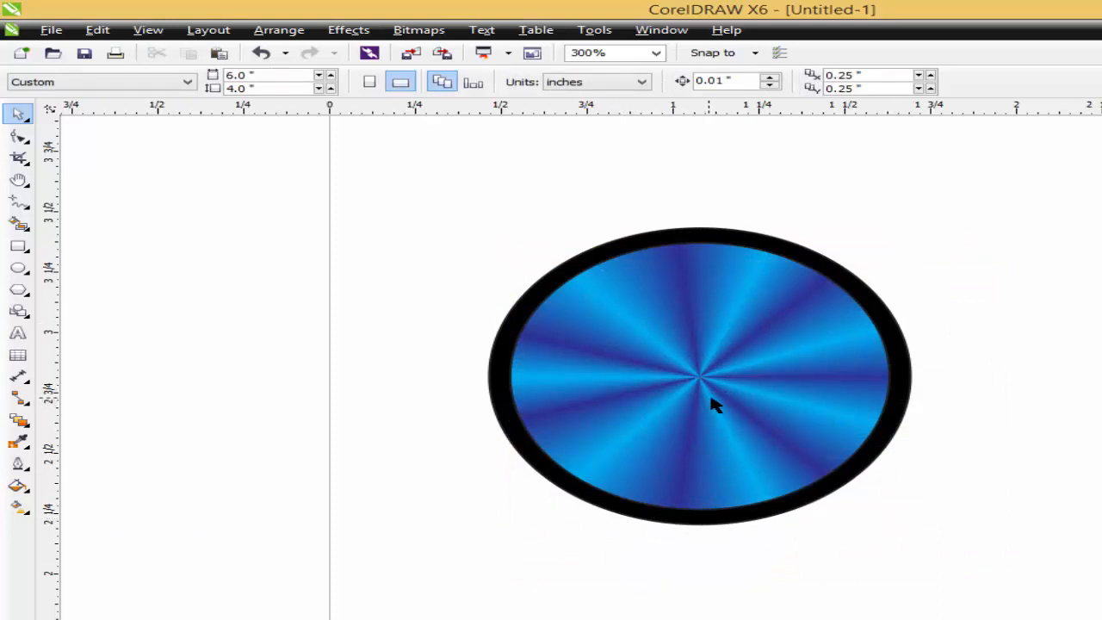
- Shrink both circles together to about 0.398 inches and place a copy of the button directly below the original
scroll(726, 410, "down", 1)
left_click_drag(540, 309, 925, 538)
left_click_drag(824, 471, 646, 395)
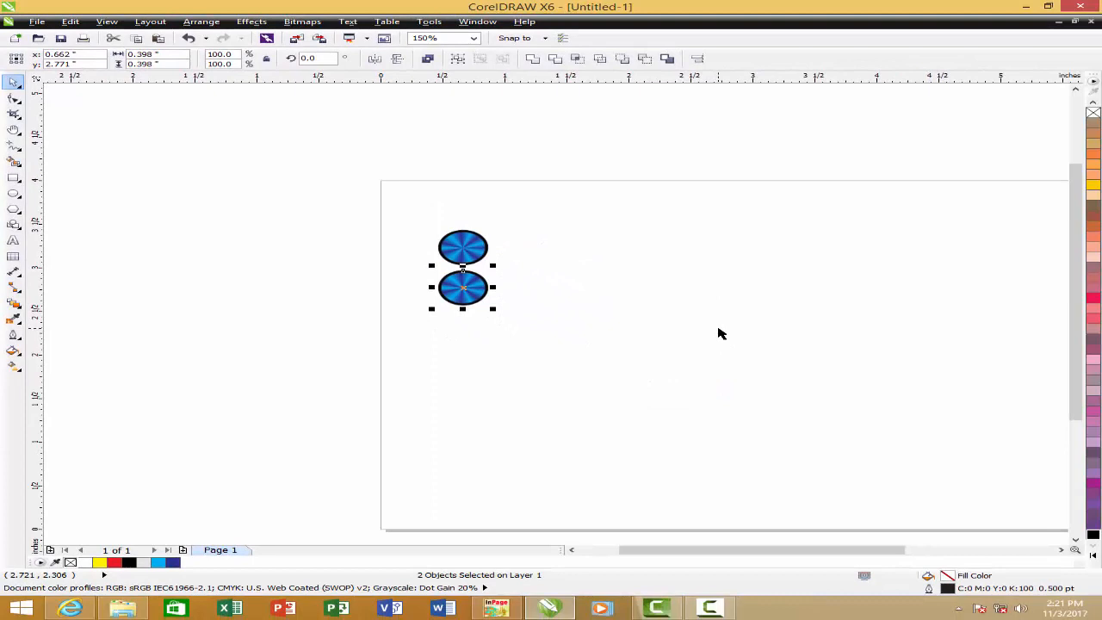
- Repeat the duplication three times to make a vertical column of five evenly spaced buttons
key("ctrl+r")
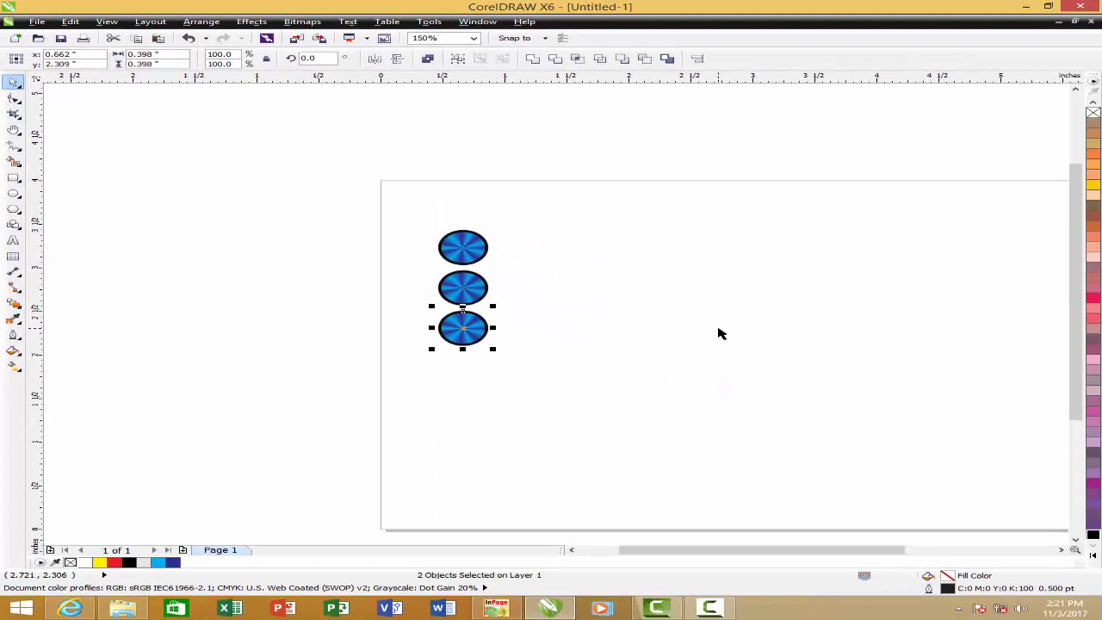
key("ctrl+r")
key("ctrl+r")
left_click(726, 352)
- Save the second button's conical fountain fill as a preset named button1, overwriting the preset of that name, and deselect the button
key("F4")
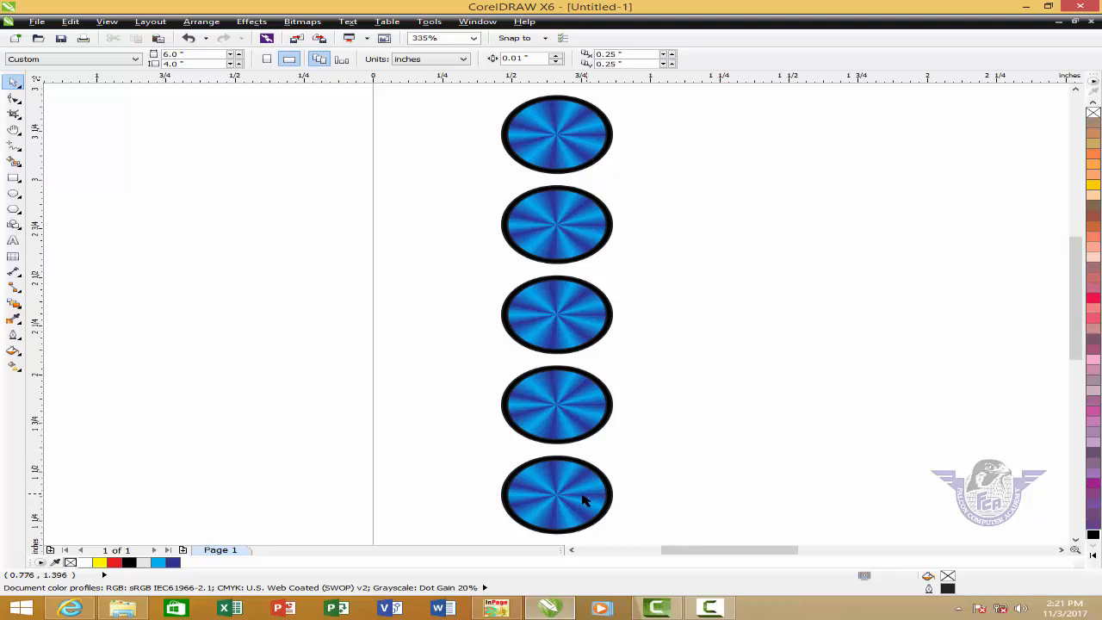
left_click(559, 228)
key("F11")
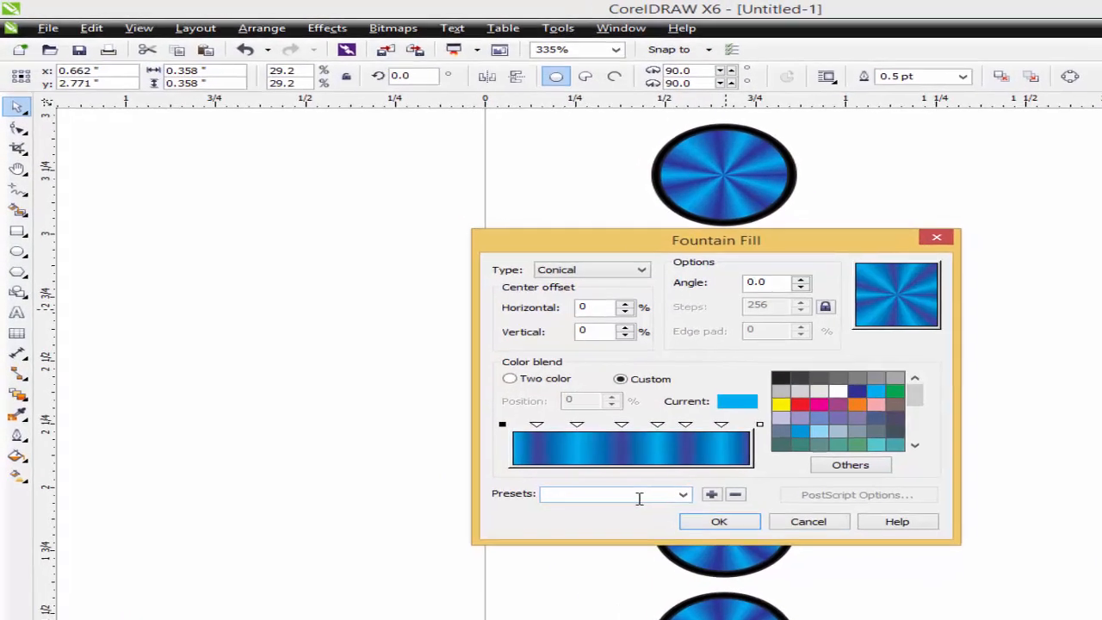
left_click(485, 380)
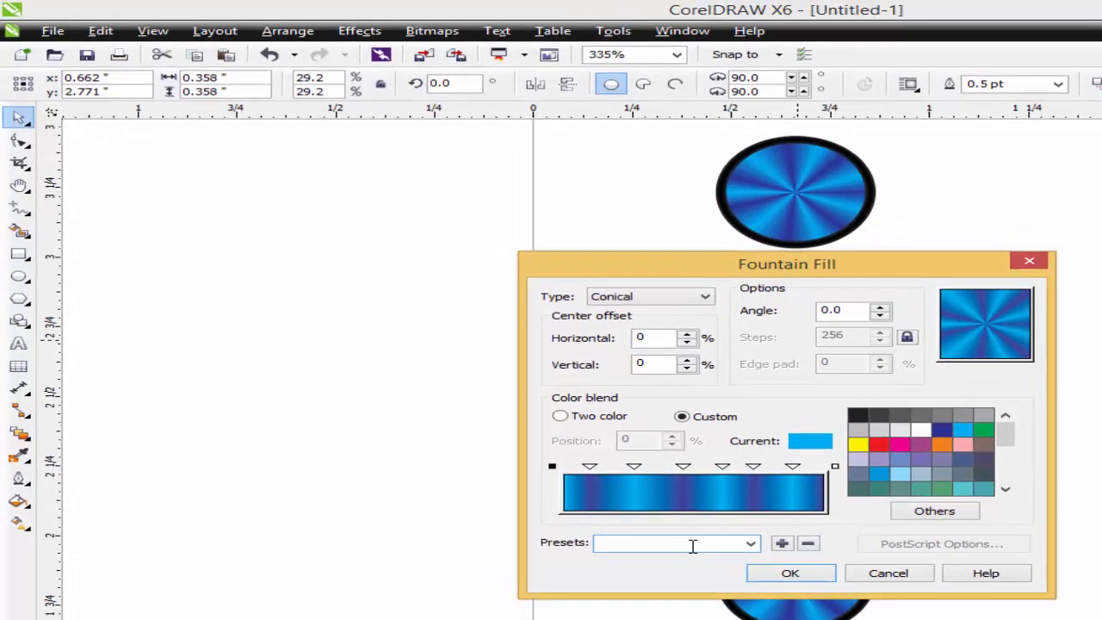
type("button1")
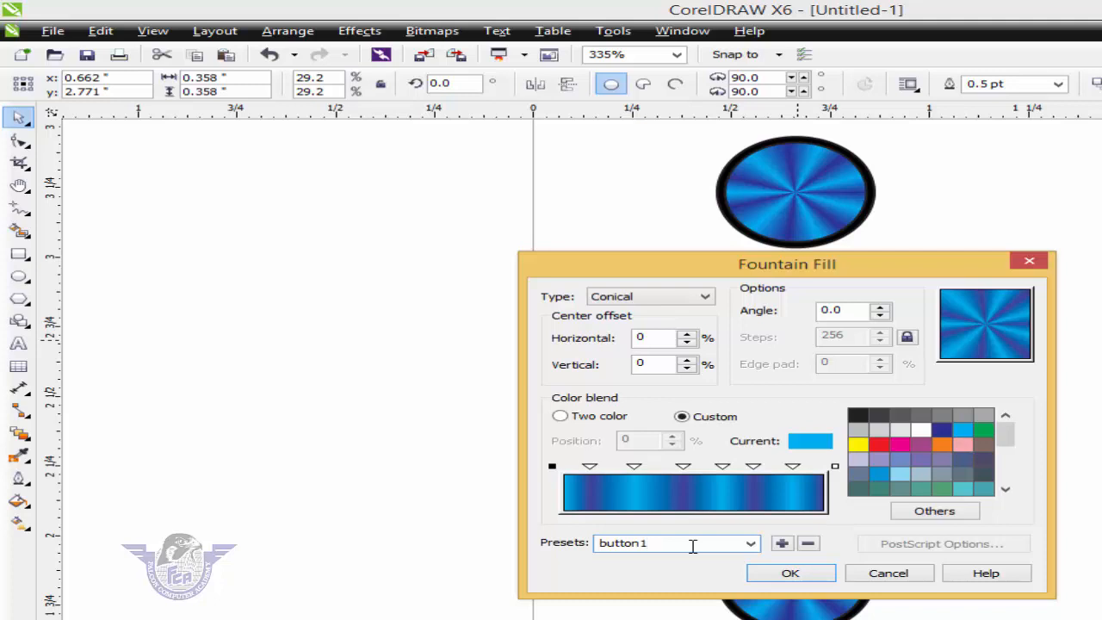
left_click(783, 544)
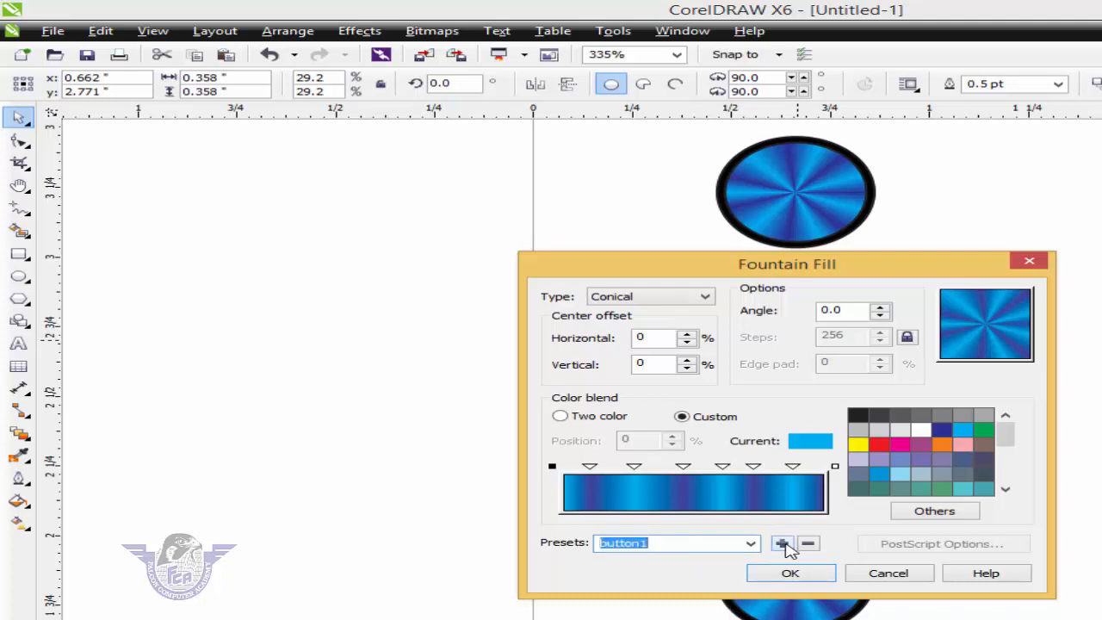
left_click(784, 546)
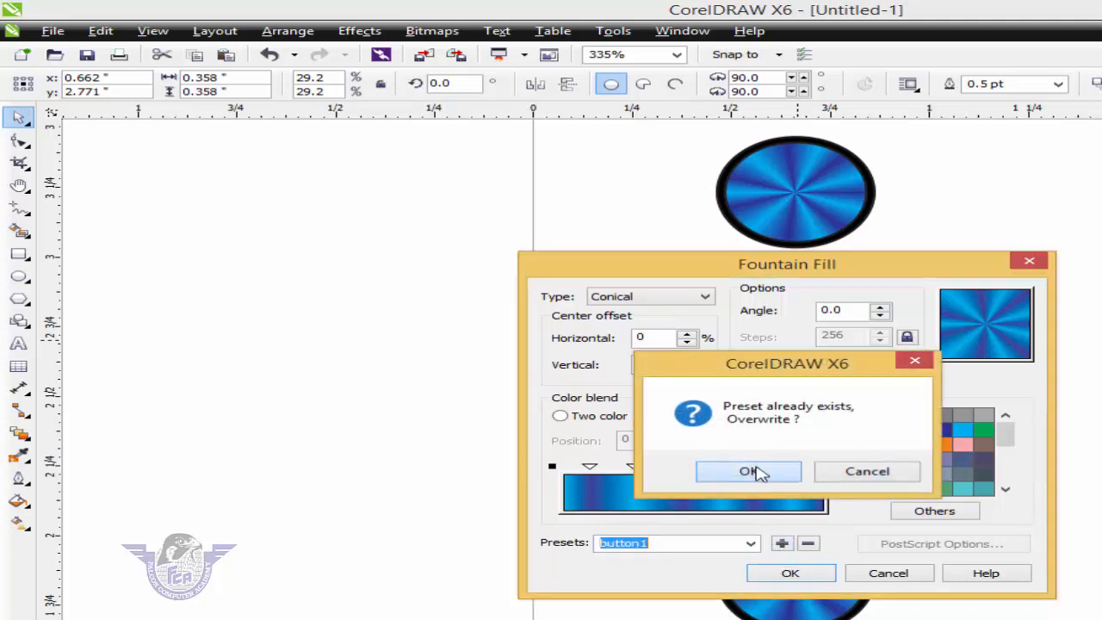
left_click(755, 472)
left_click(788, 571)
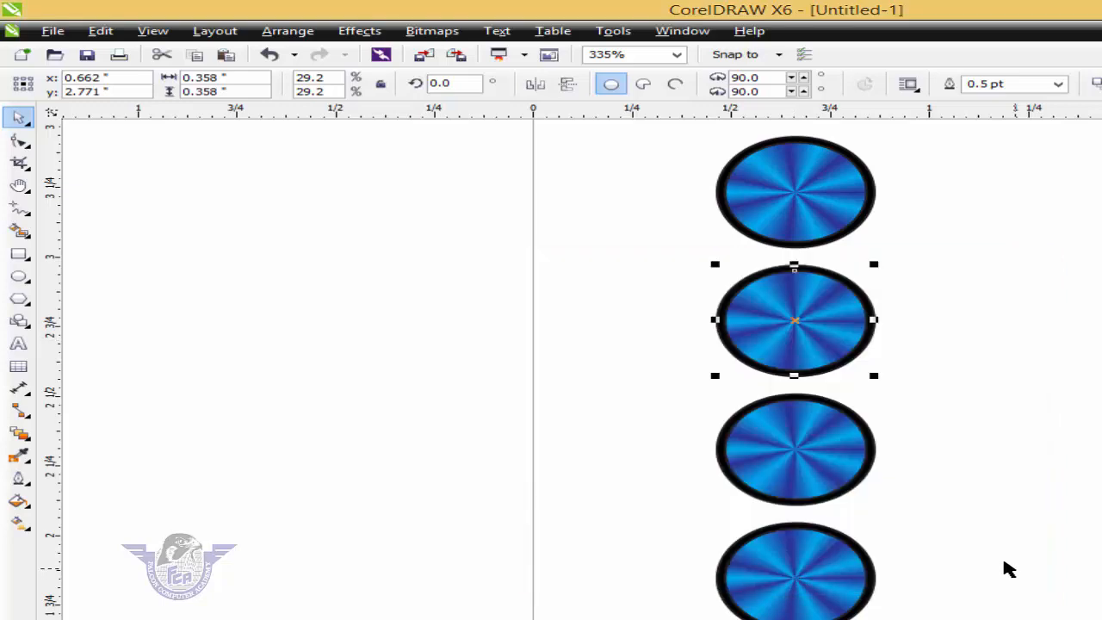
left_click(1024, 562)
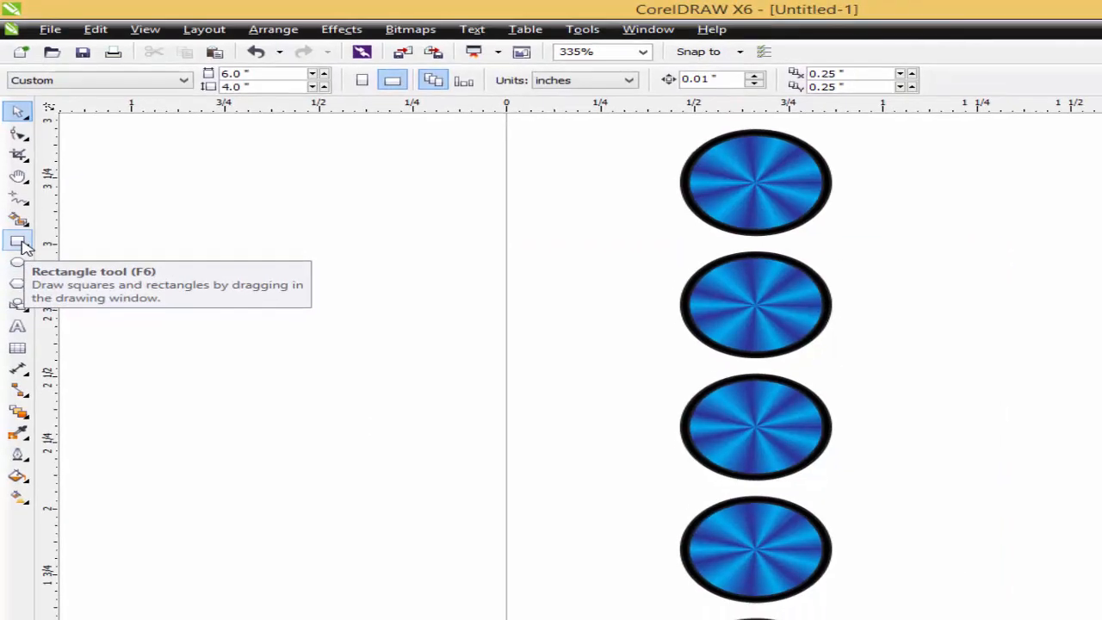
- Draw a rectangle about 1.383 by 0.463 inches to the right of the upper buttons in the column
left_click(19, 255)
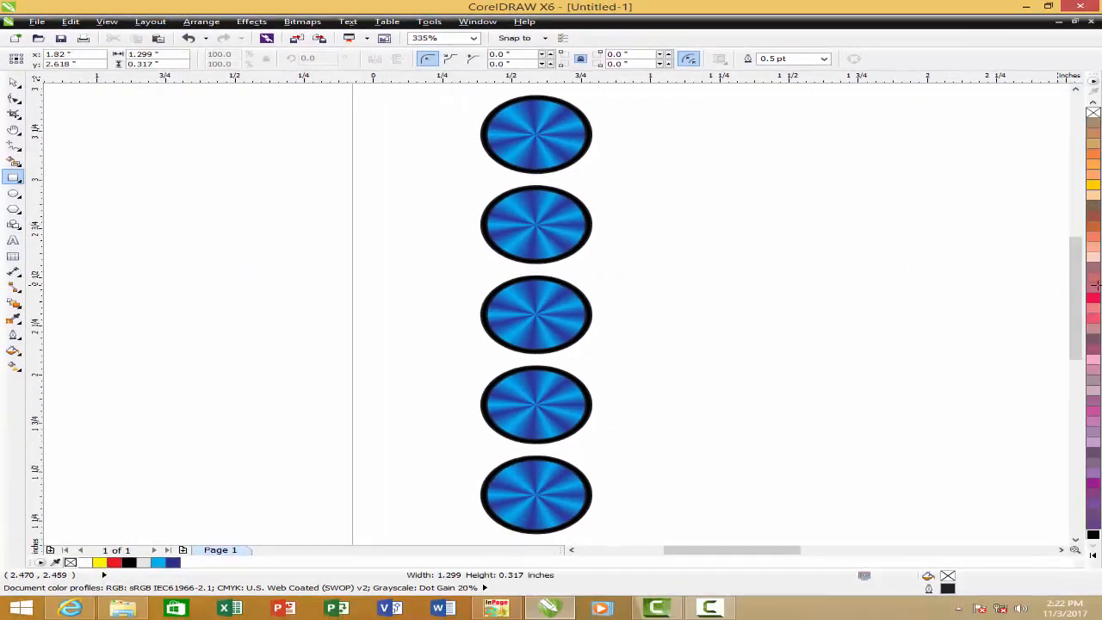
scroll(614, 222, "right", 2)
left_click_drag(614, 222, 998, 314)
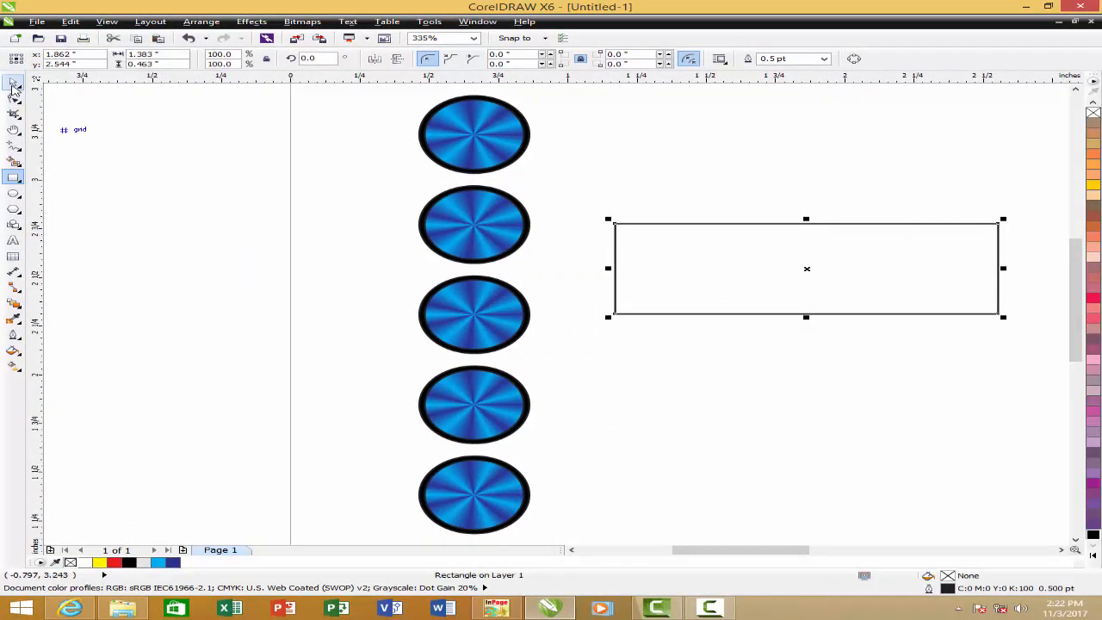
left_click(13, 81)
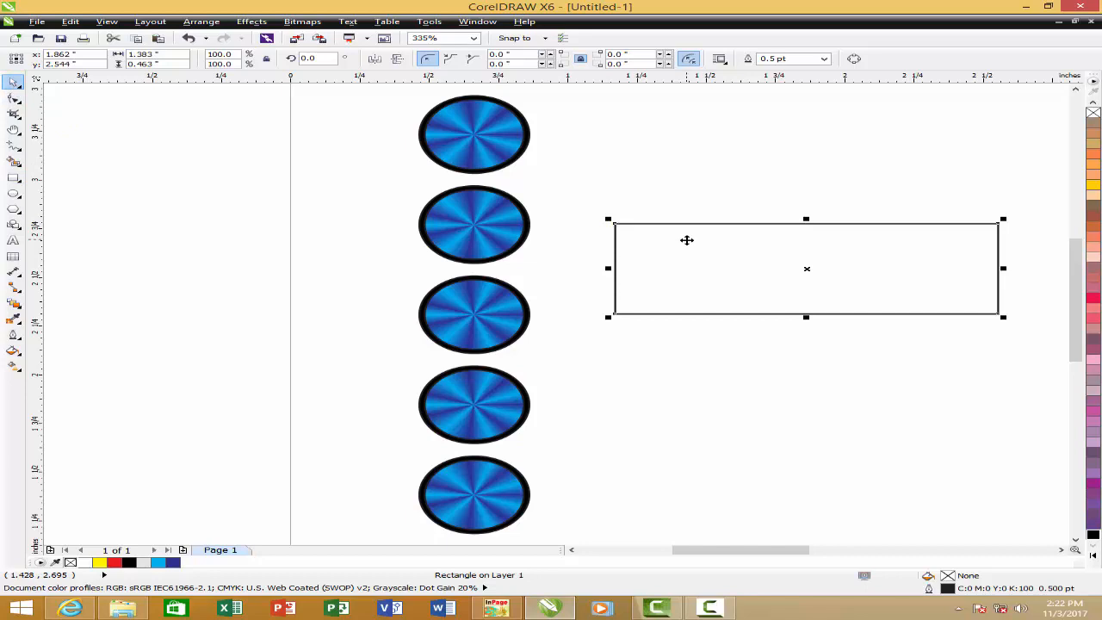
- Fill the rectangle with the saved button1 fountain fill preset
key("F11")
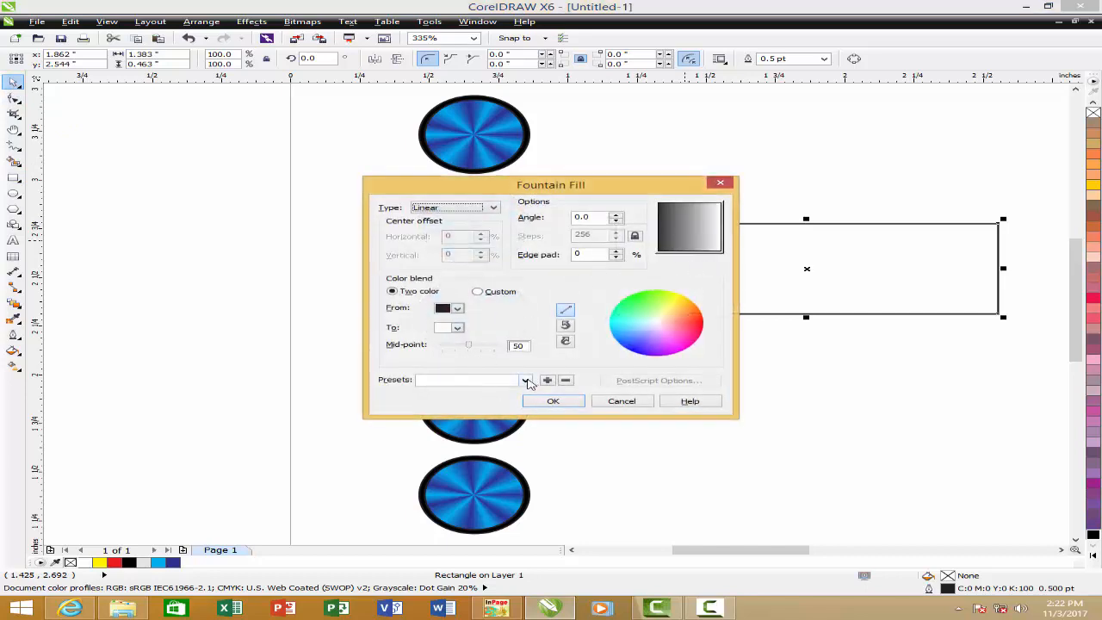
left_click(525, 380)
type("b")
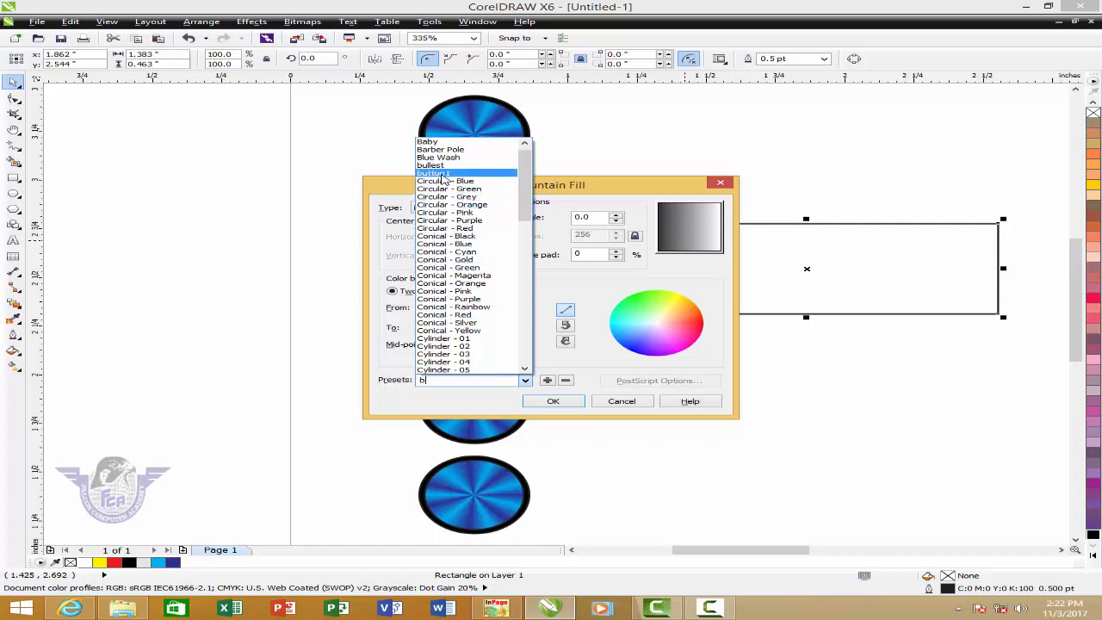
left_click(443, 174)
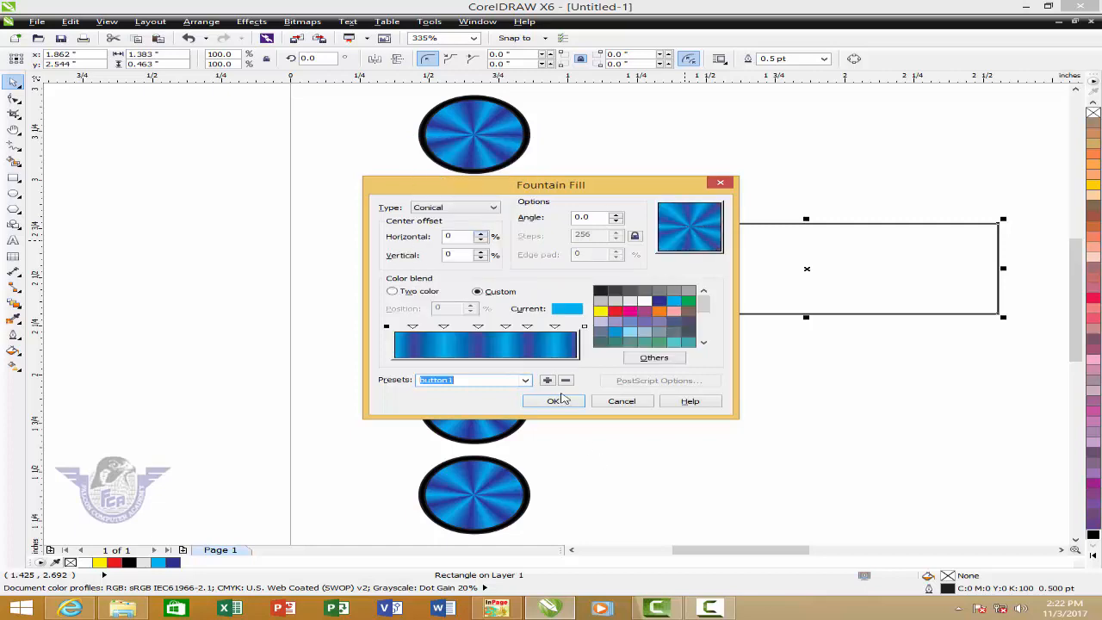
left_click(558, 400)
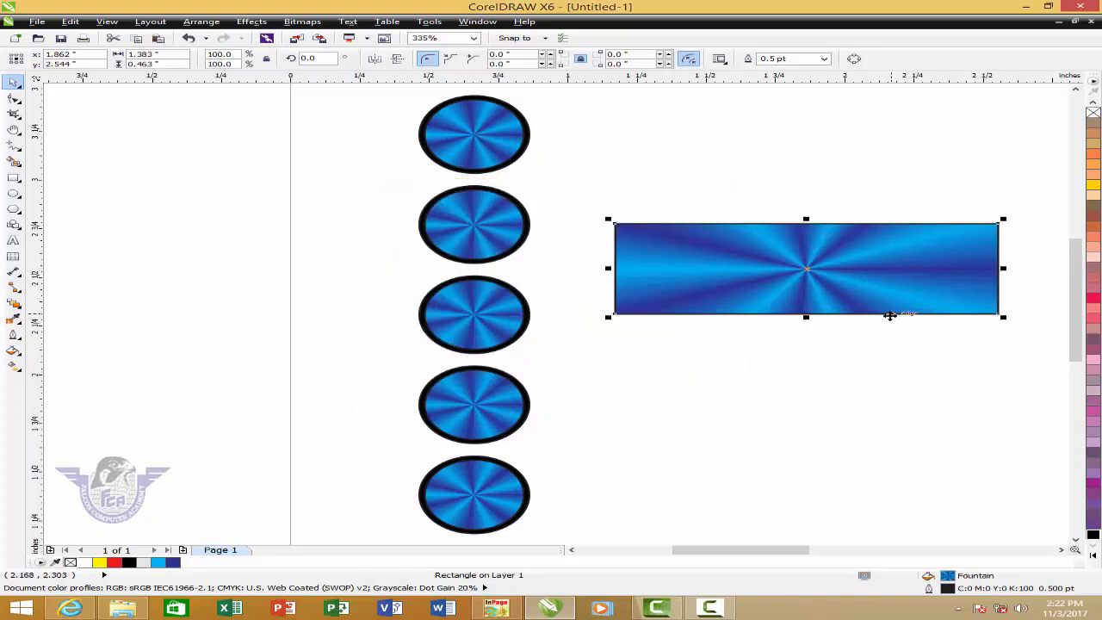
- Shift the center of the rectangle's conical fill to a 36% horizontal and 30% vertical offset
key("F11")
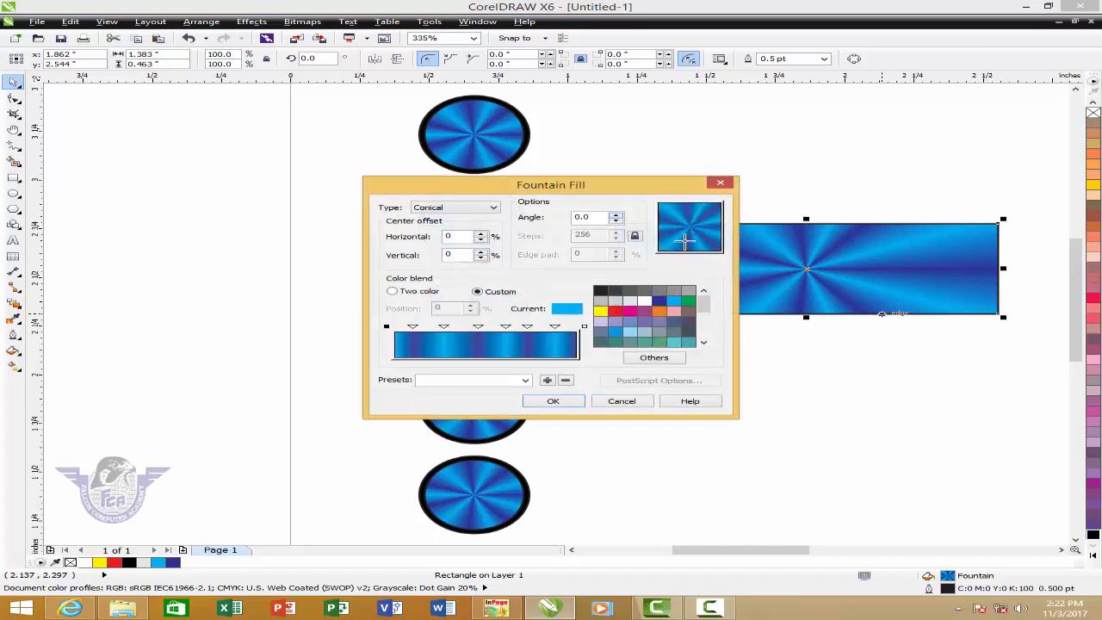
left_click_drag(686, 240, 713, 211)
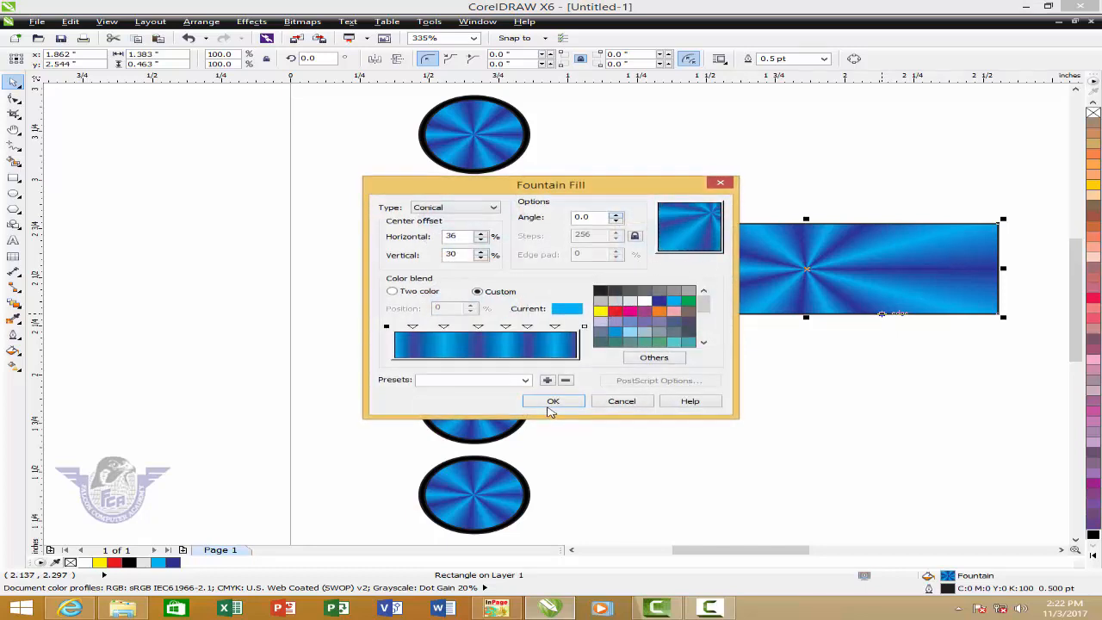
left_click(550, 403)
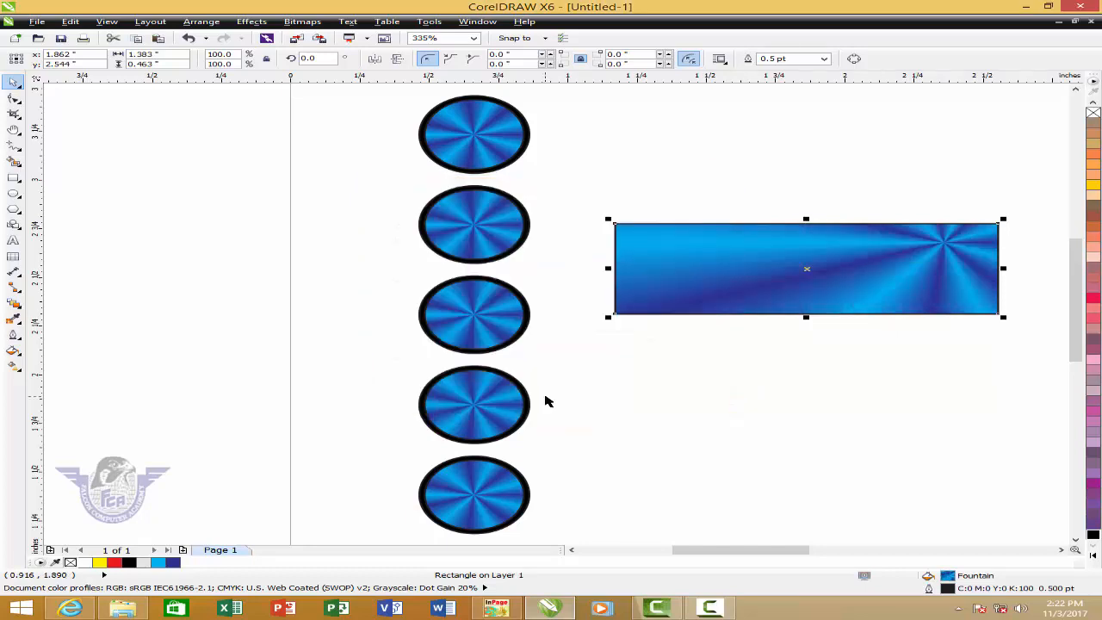